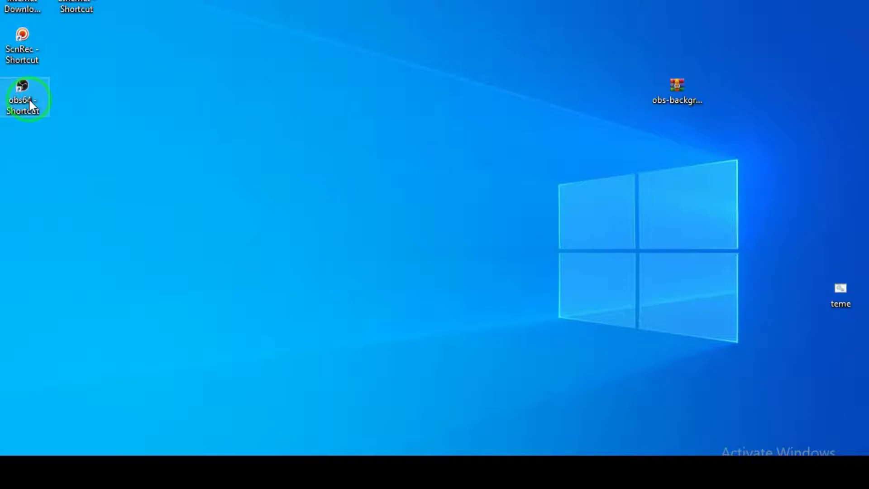
Open the obs64 shortcut's file location and go up two levels to the 333 installation folder
right_click(29, 98)
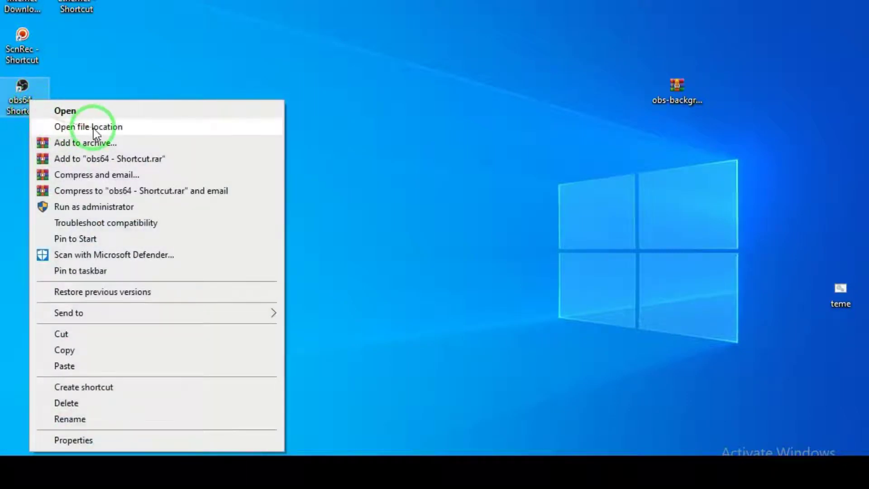
left_click(93, 129)
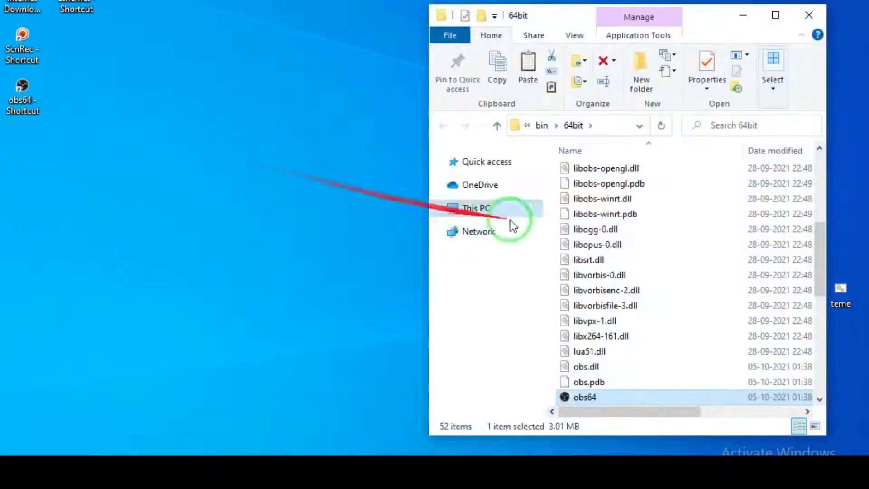
left_click_drag(727, 26, 402, 19)
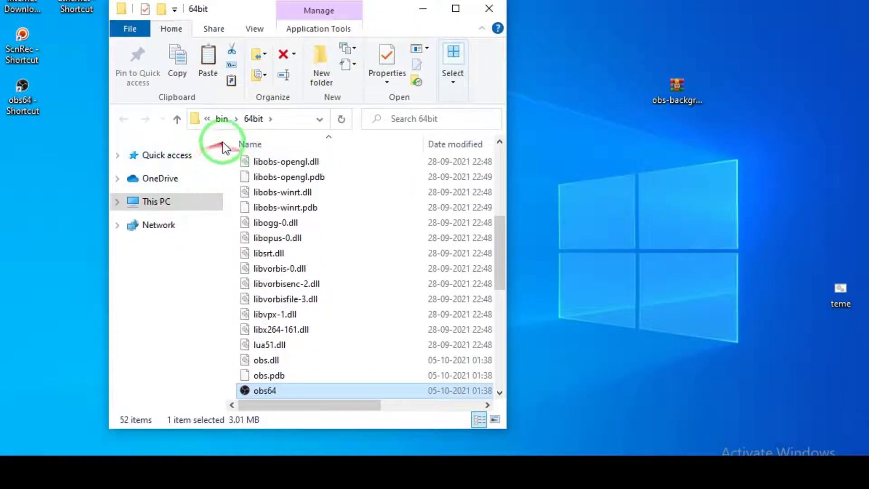
left_click(177, 118)
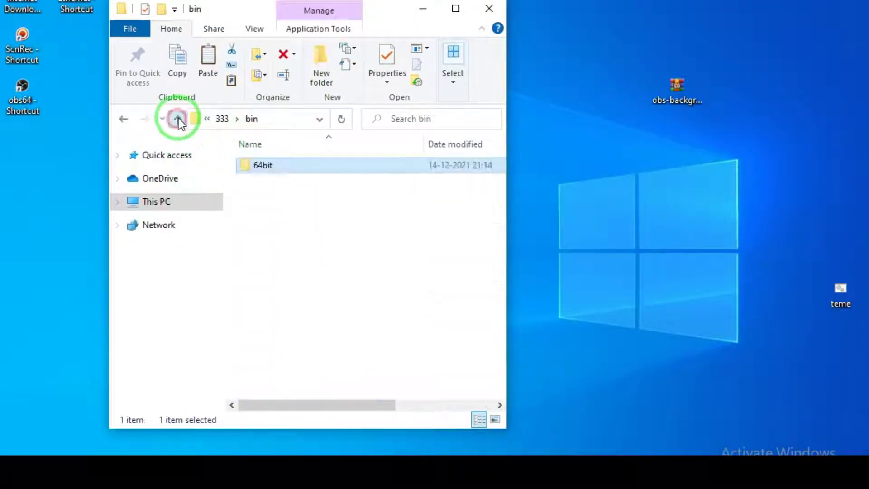
left_click(177, 118)
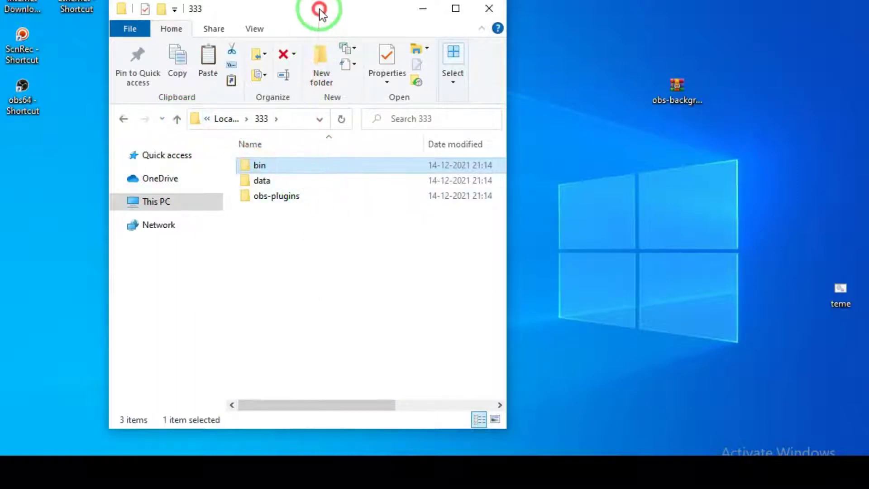
left_click_drag(320, 13, 332, 0)
left_click(276, 229)
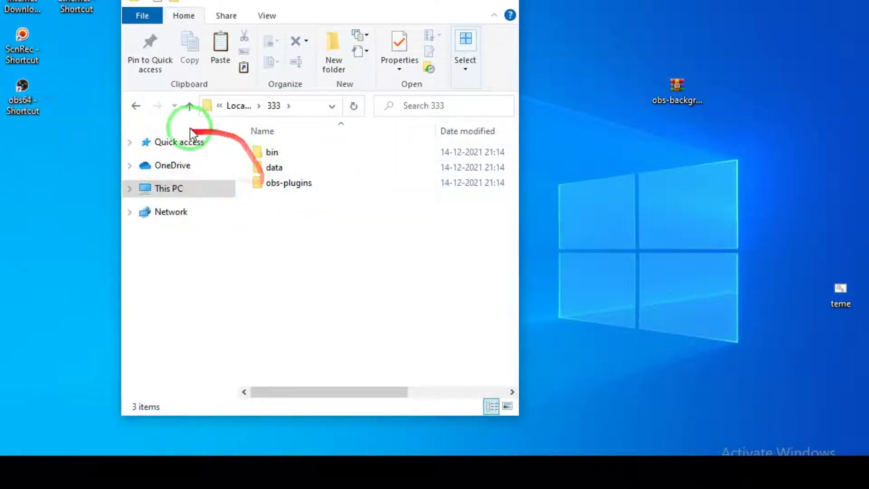
Revisit the 64bit and bin folders, then widen the folder window and show the full path of bin
left_click(135, 107)
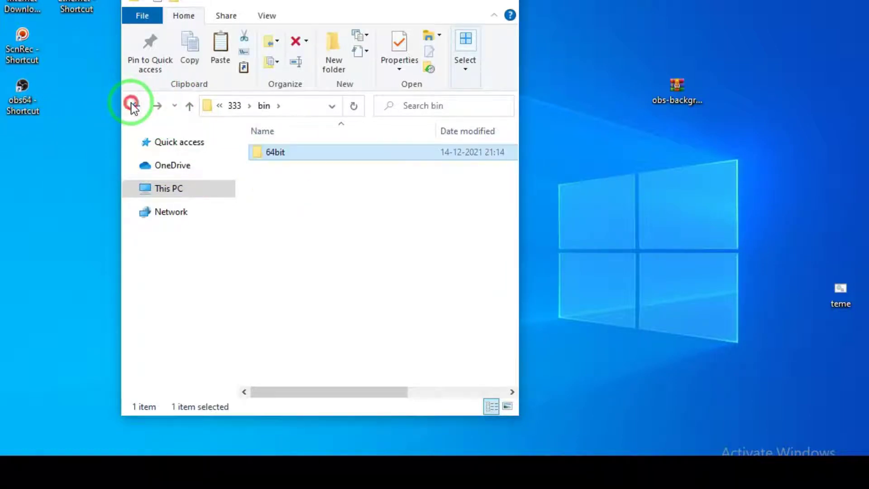
left_click(134, 107)
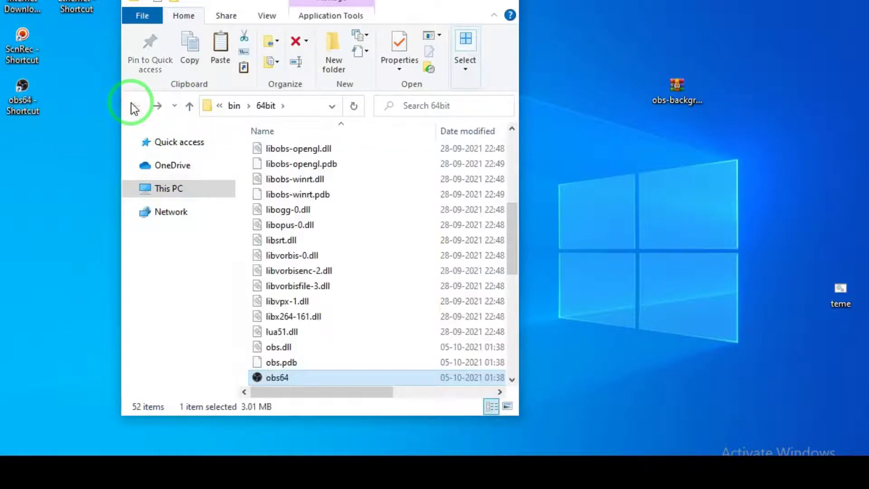
left_click(190, 106)
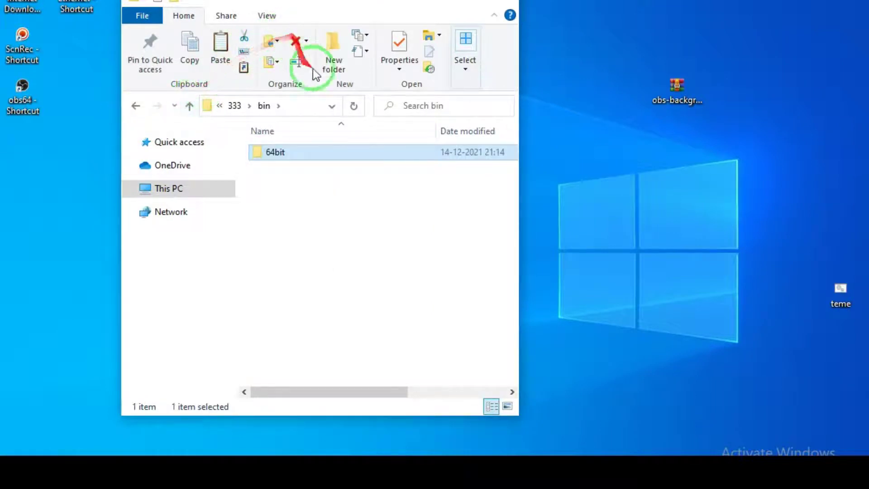
left_click_drag(523, 115, 785, 164)
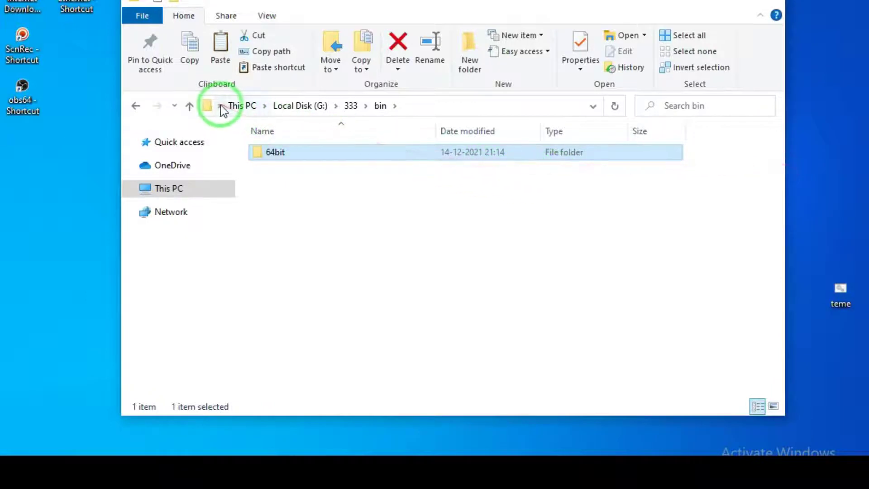
left_click(581, 107)
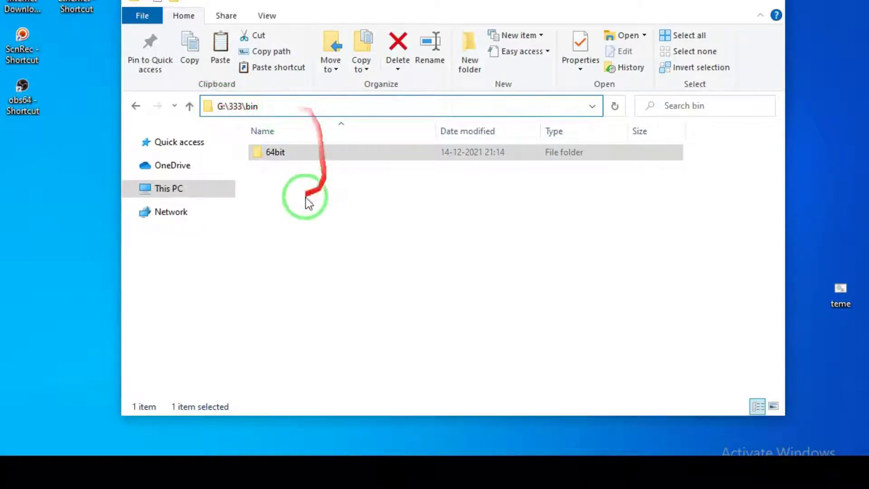
left_click(567, 149)
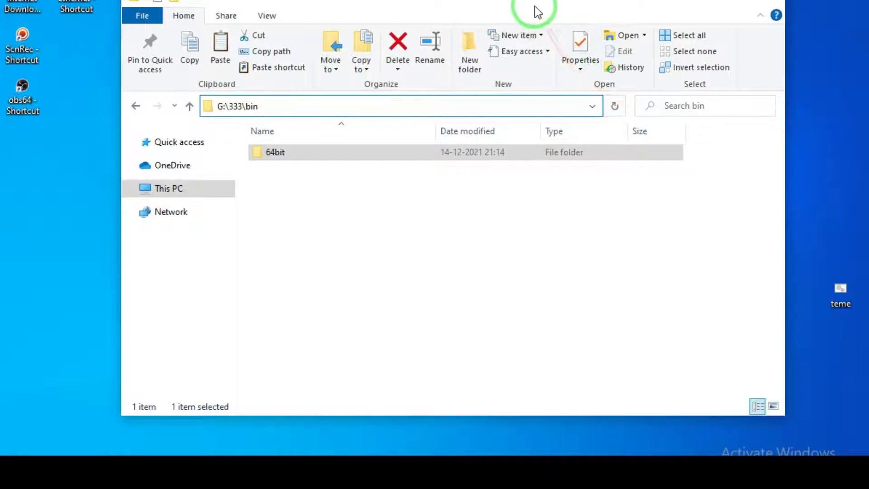
left_click_drag(536, 5, 404, 21)
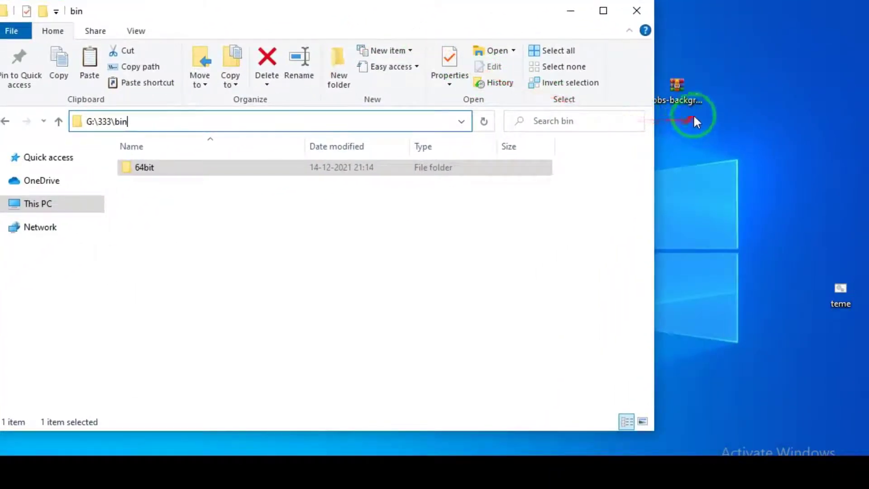
Move the obs-backgroundremoval archive clear of the folder window and return to the 333 folder
left_click_drag(678, 87, 780, 118)
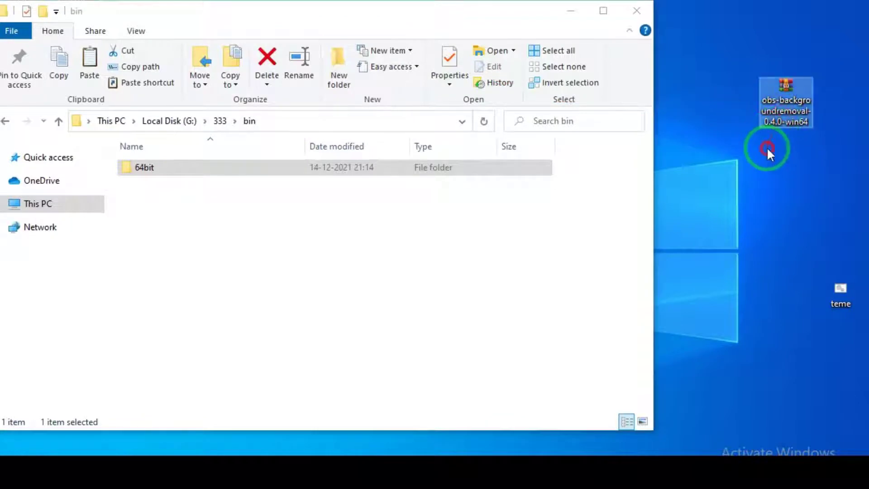
right_click(781, 118)
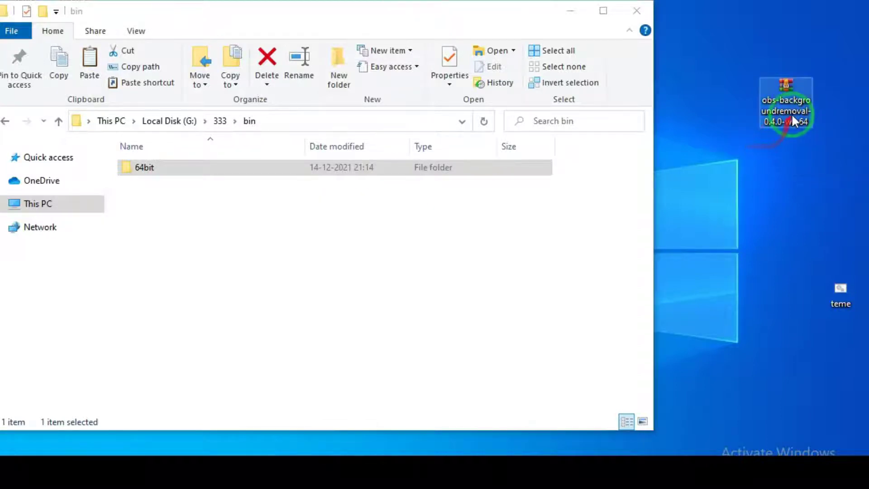
left_click_drag(789, 110, 58, 121)
left_click(56, 121)
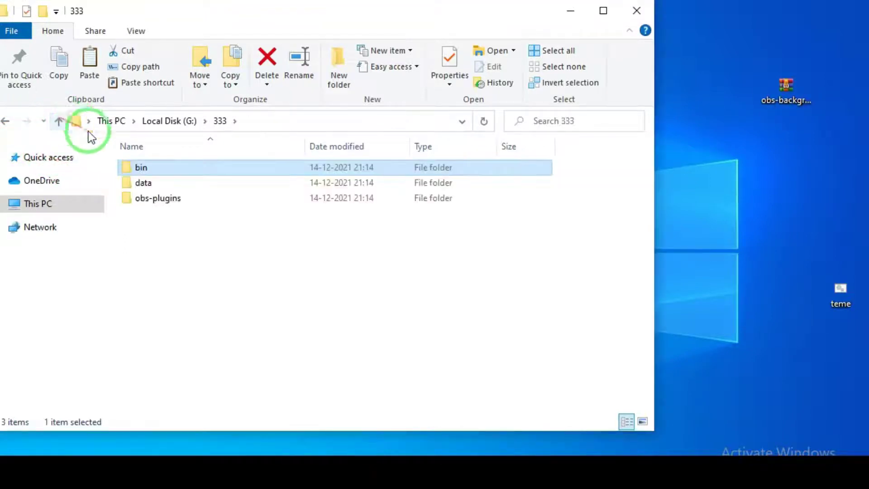
left_click(142, 235)
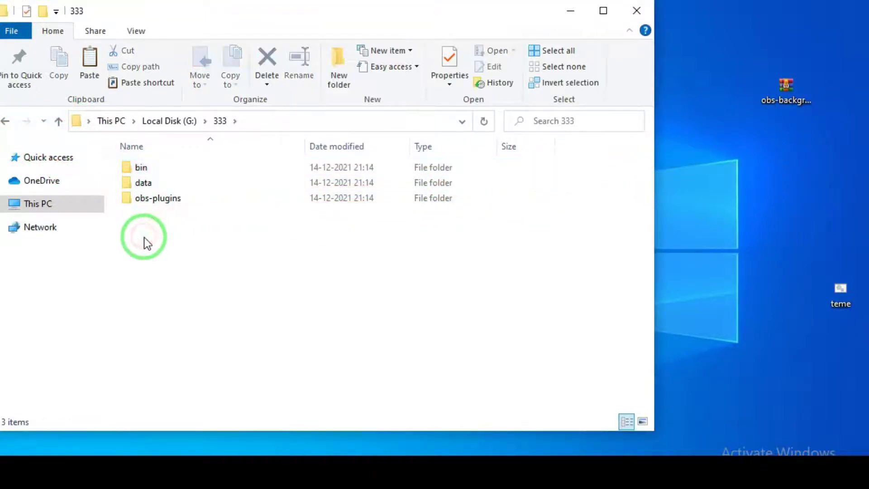
Open the obs-backgroundremoval-0.4.0-win64 archive and narrow its window so the 333 folder's contents stay visible beside it
left_click(800, 102)
double_click(801, 103)
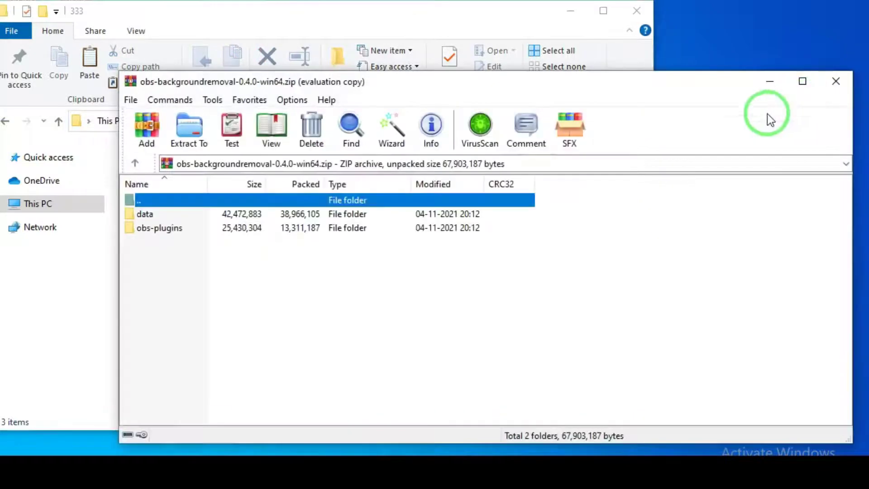
left_click_drag(119, 249, 584, 191)
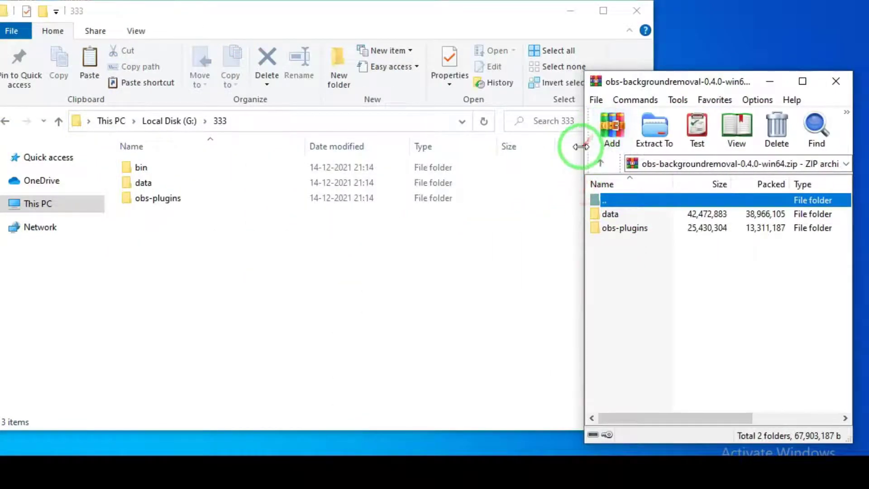
left_click_drag(584, 144, 411, 147)
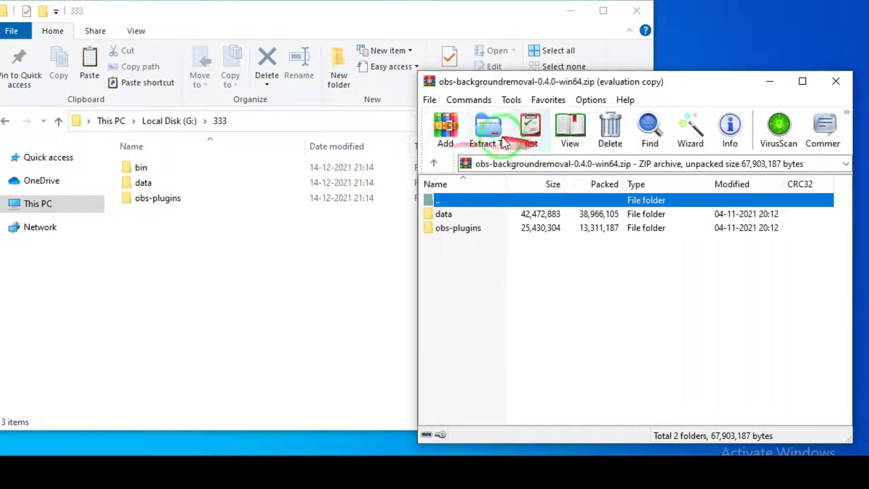
Extract the whole archive to the destination folder G:\333
left_click(483, 132)
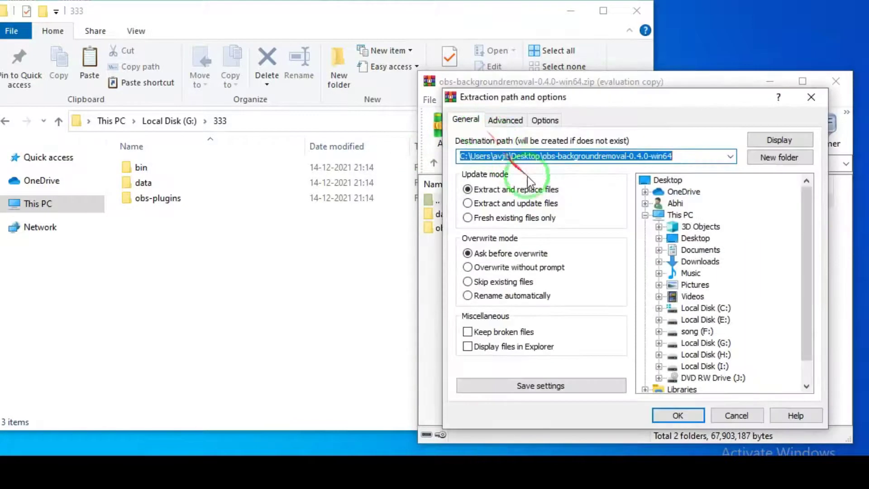
left_click_drag(805, 224, 806, 263)
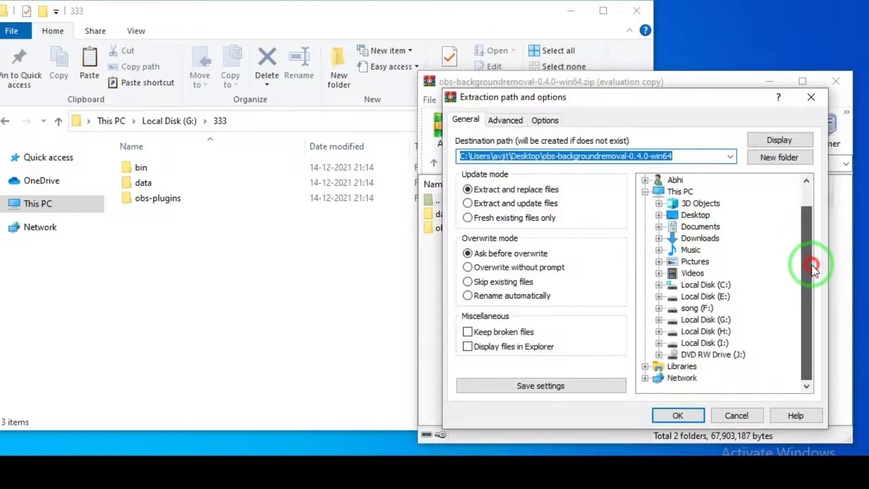
left_click(659, 320)
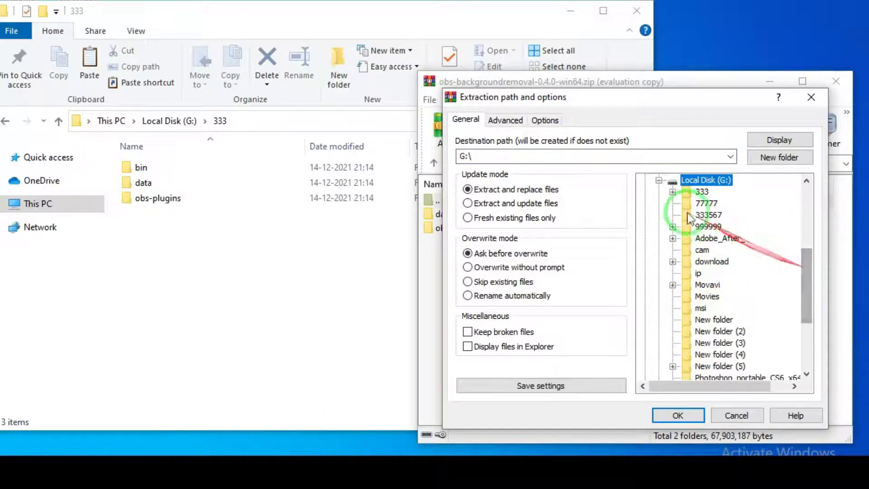
left_click(673, 192)
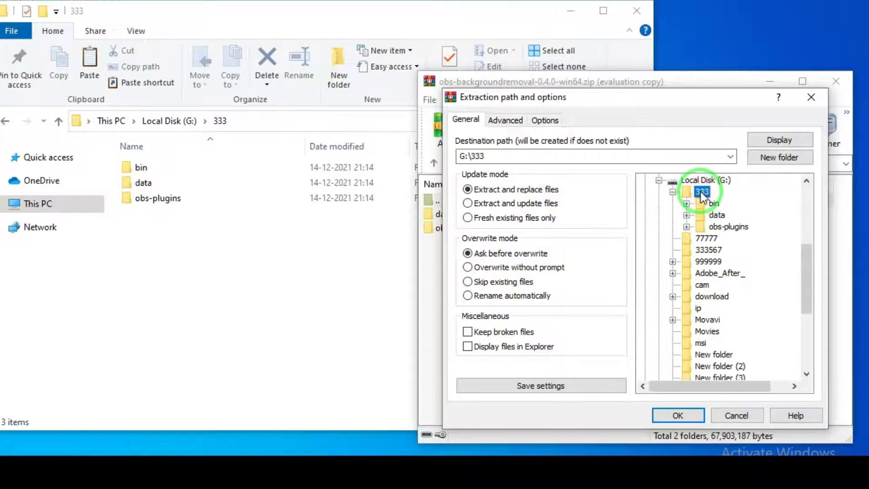
left_click(680, 415)
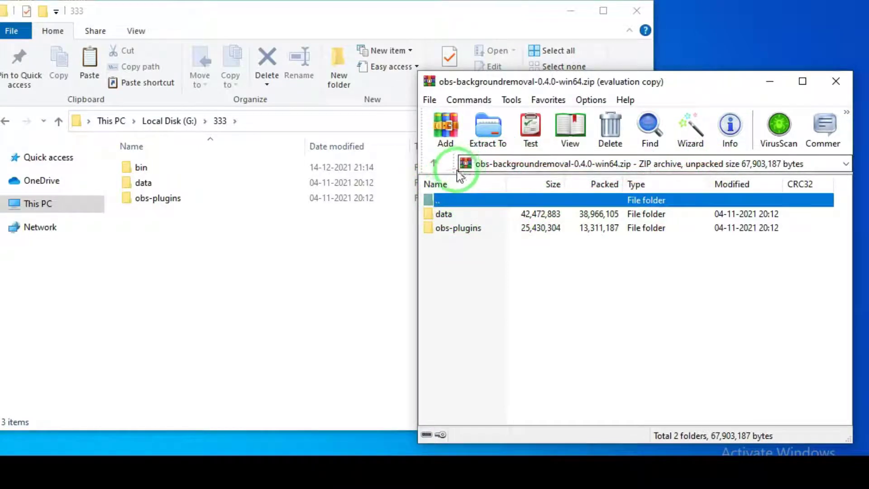
Extract the archive to G:\333 again, replacing all existing files
left_click(481, 141)
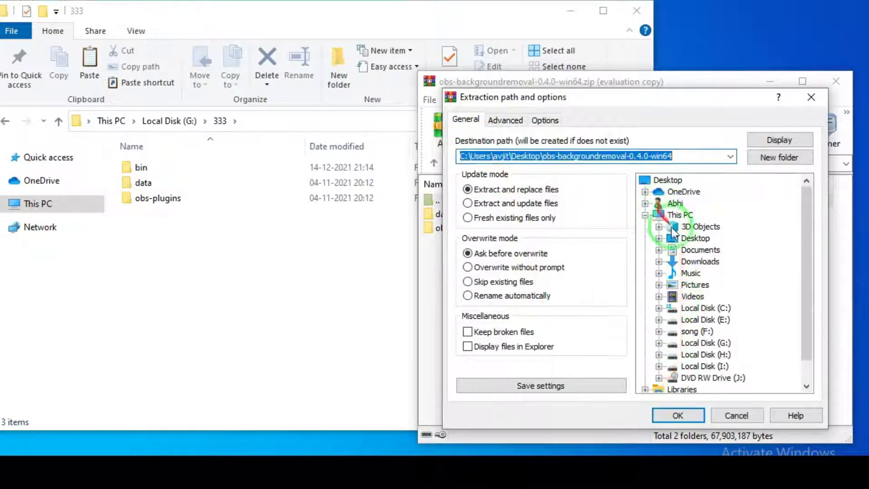
left_click(659, 343)
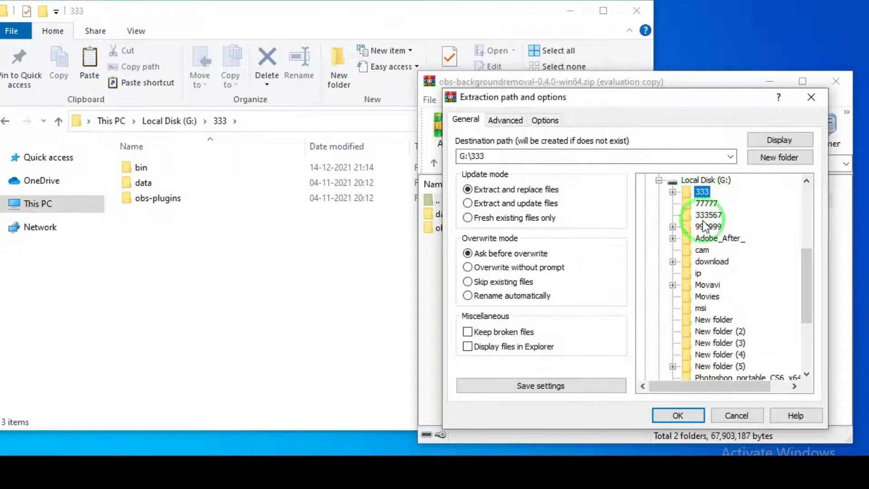
left_click(679, 416)
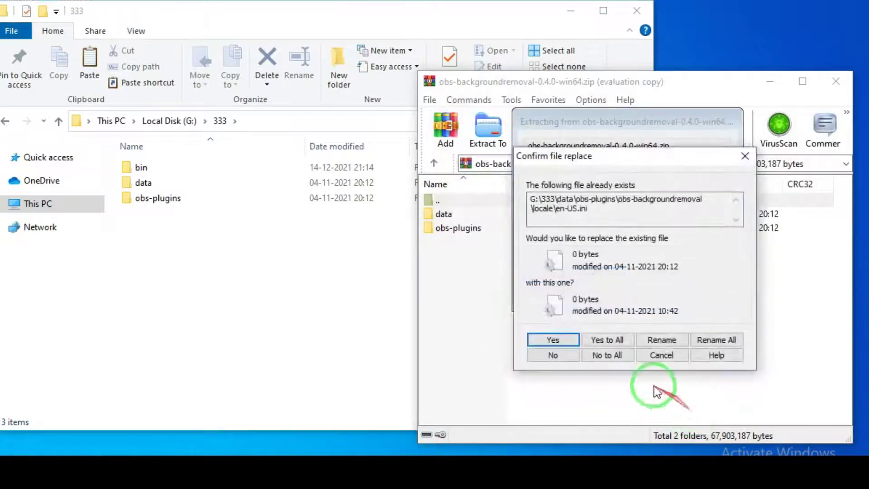
left_click(553, 341)
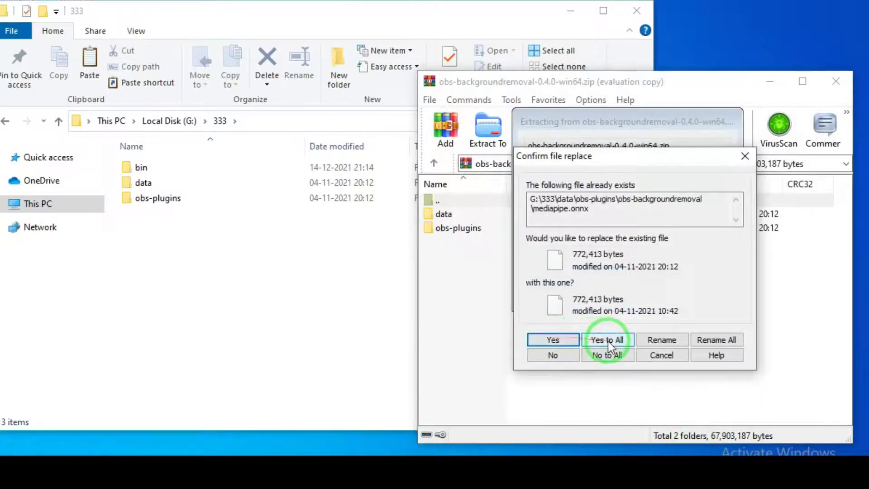
left_click(607, 339)
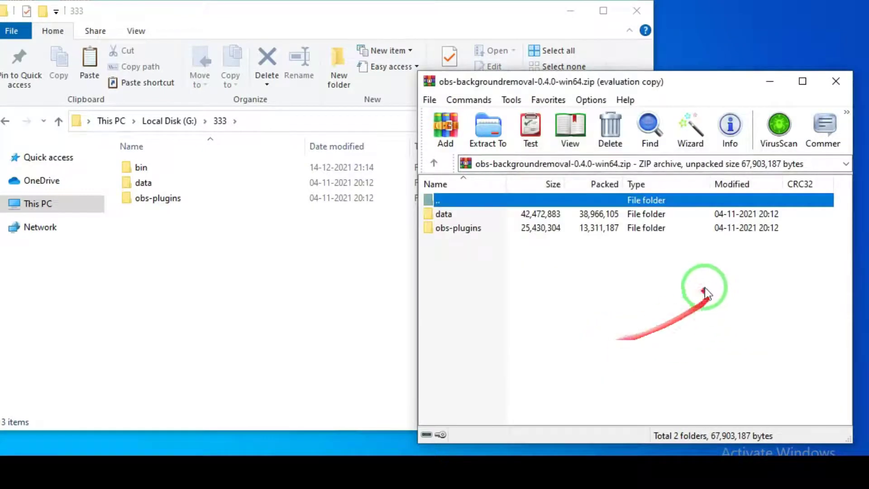
Close the archive window and the folder window to return to the desktop
left_click(835, 83)
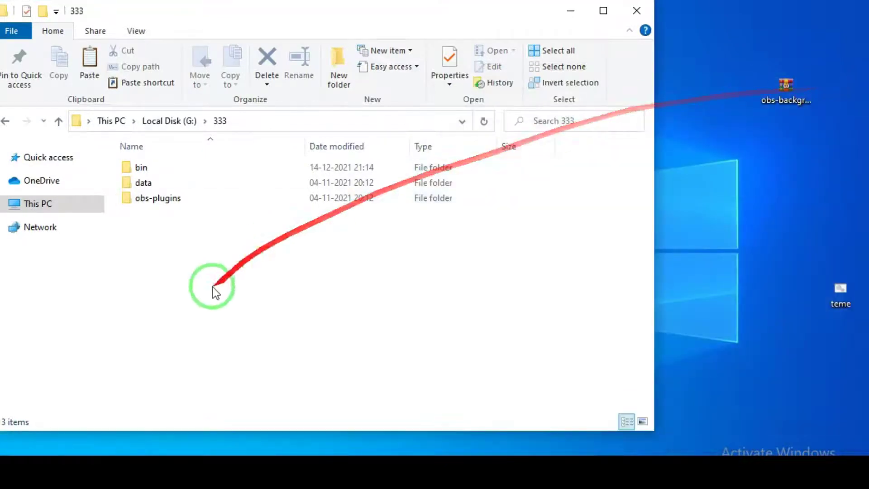
left_click(7, 120)
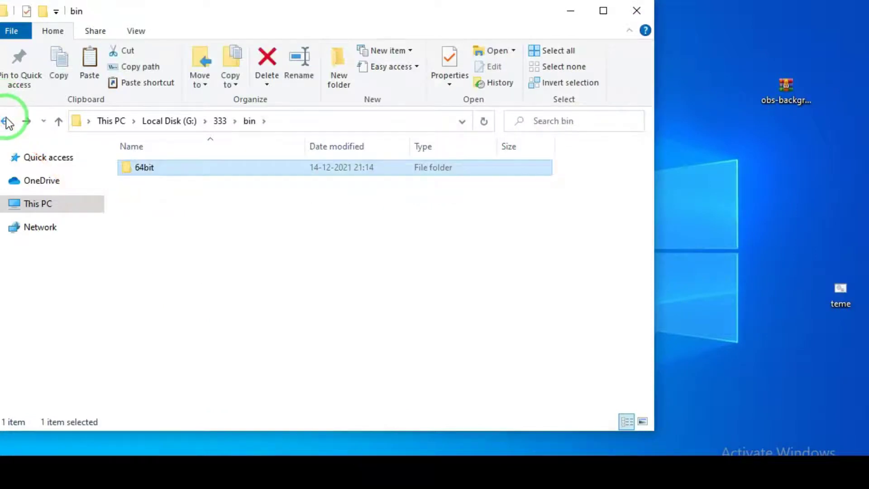
left_click(640, 17)
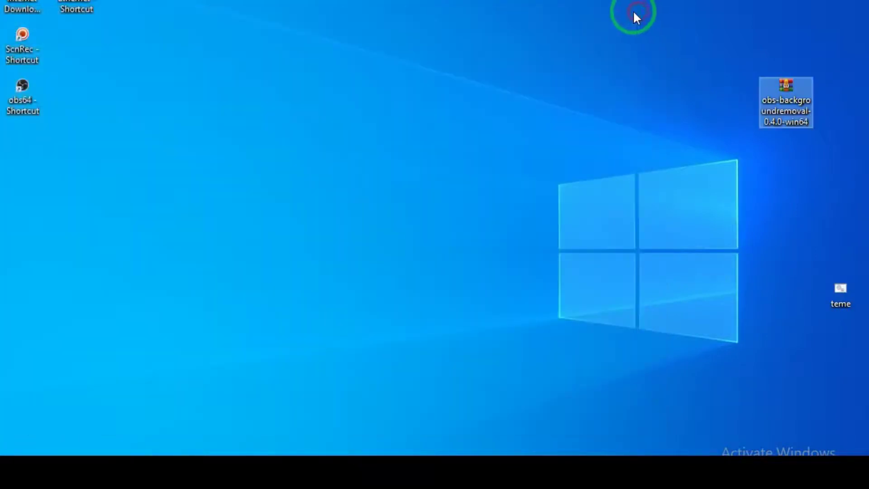
Launch OBS from the obs64 shortcut as administrator
right_click(23, 95)
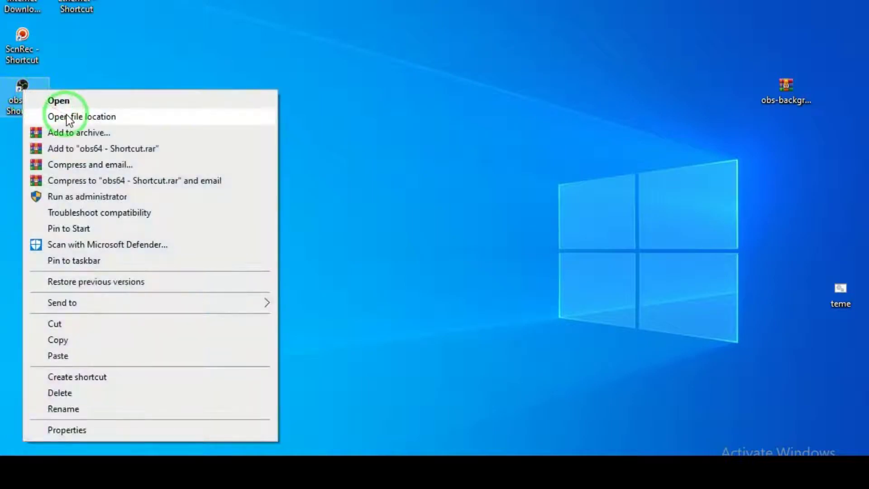
left_click(53, 196)
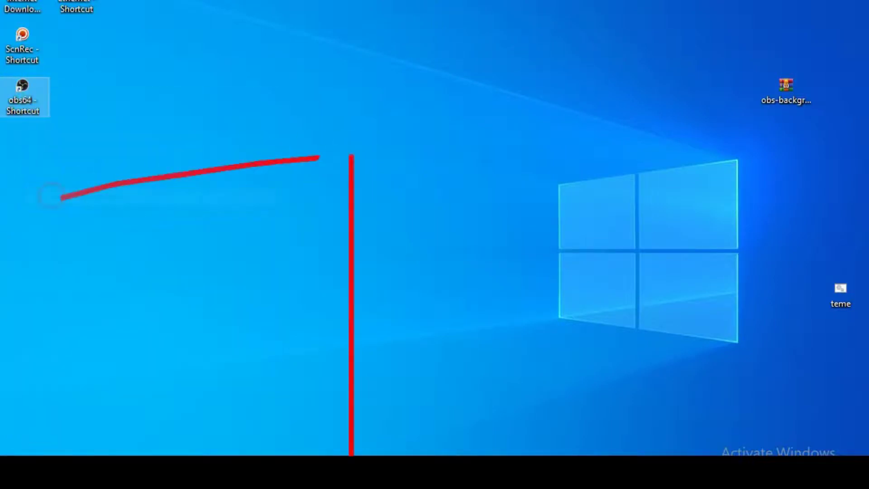
Reposition the OBS window on the desktop so its preview, sources and audio mixer are in view
left_click(342, 238)
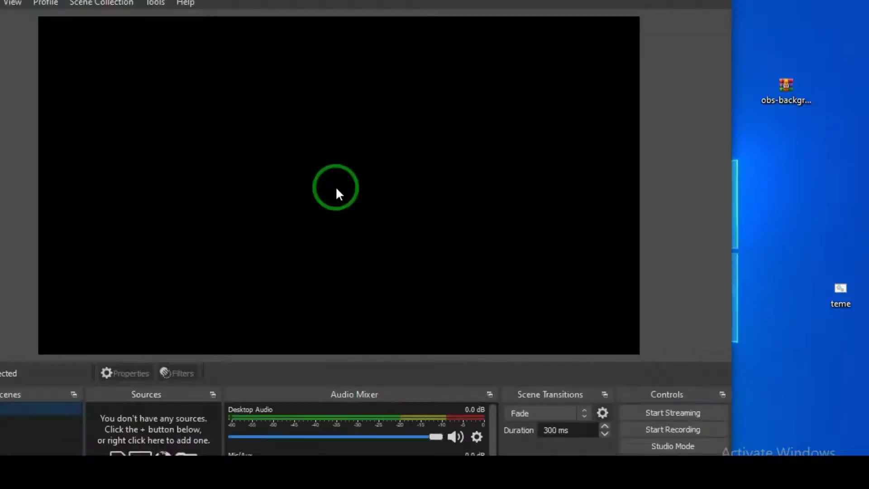
left_click_drag(320, 185, 222, 20)
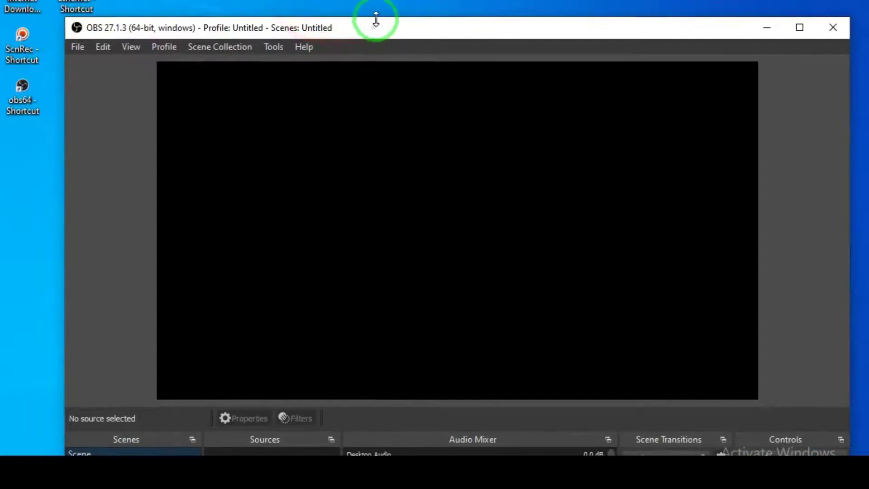
left_click_drag(380, 58, 356, 7)
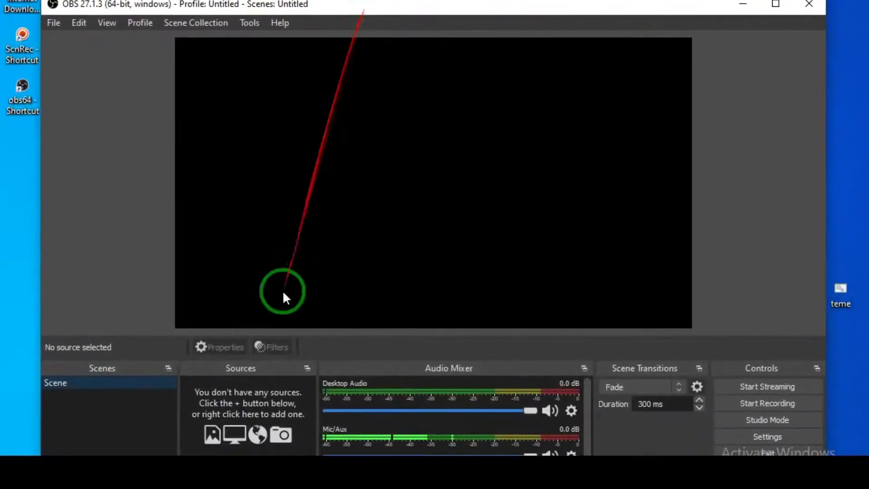
right_click(251, 388)
mouse_move(281, 398)
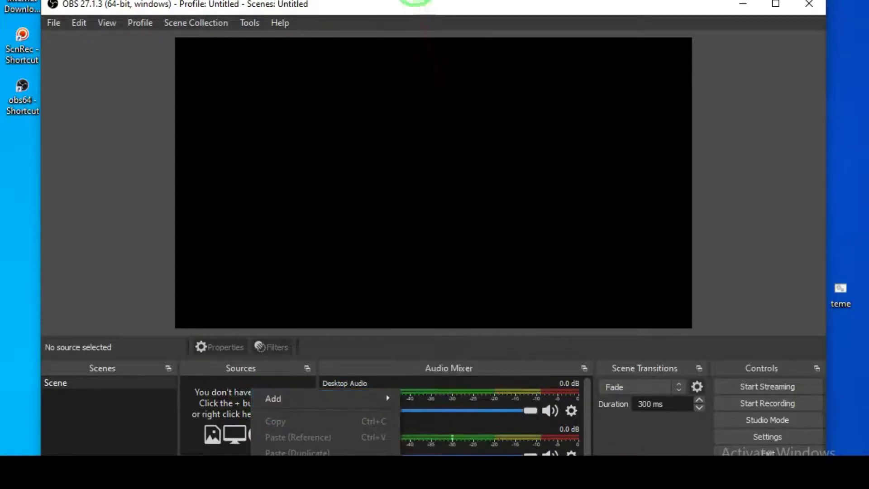
left_click(417, 9)
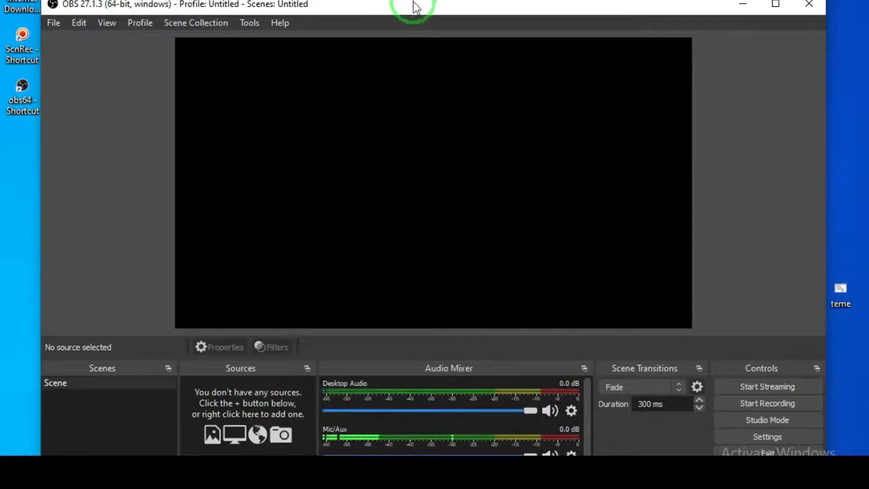
Add a new Video Capture Device source to the scene, keeping its default name and properties
right_click(272, 64)
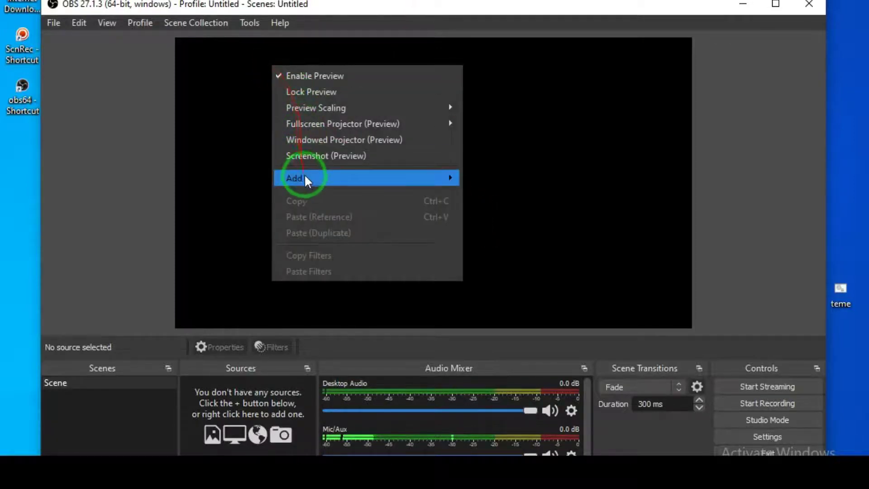
mouse_move(318, 180)
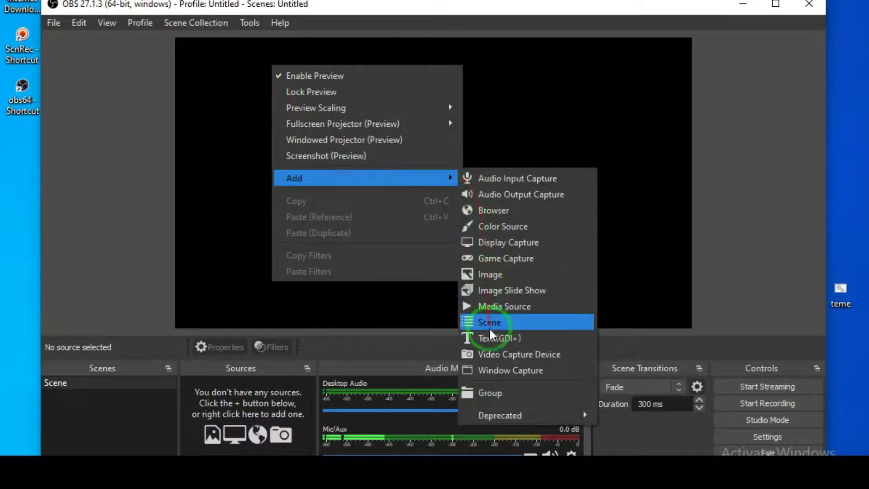
left_click(501, 356)
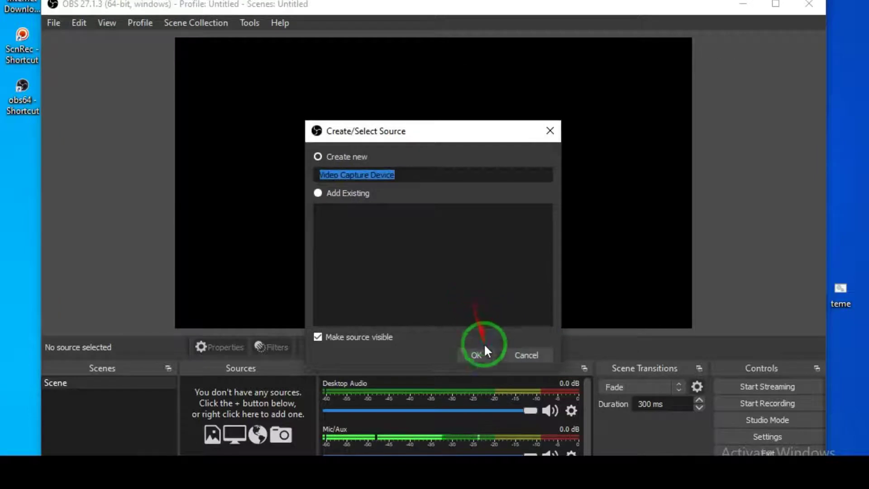
left_click(482, 352)
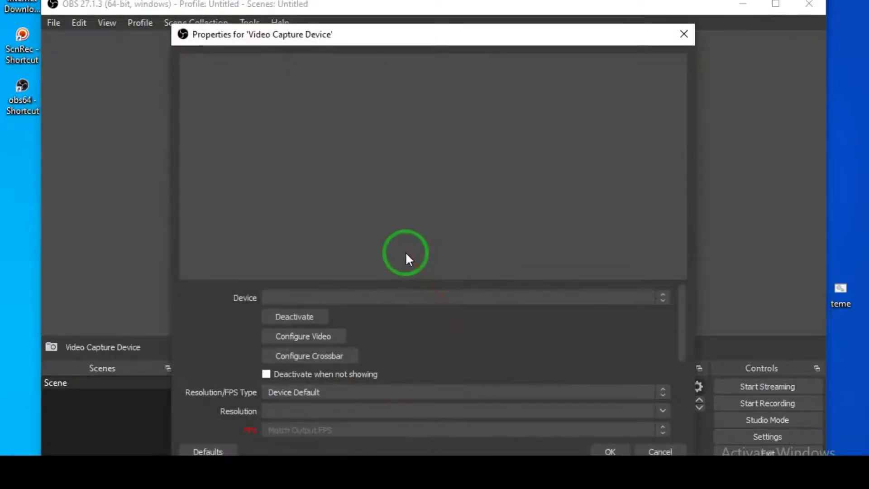
left_click(612, 451)
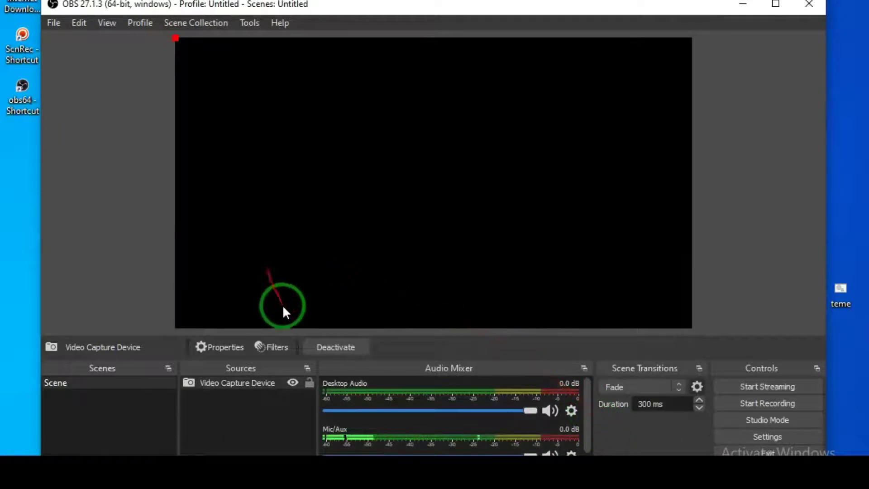
Check which audio/video filters can be added to the Video Capture Device source, without adding any
left_click(270, 347)
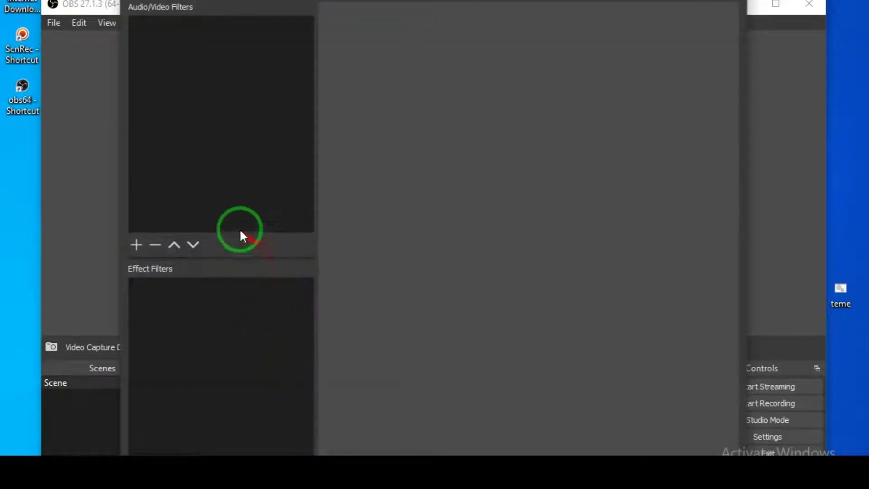
left_click_drag(173, 0, 201, 13)
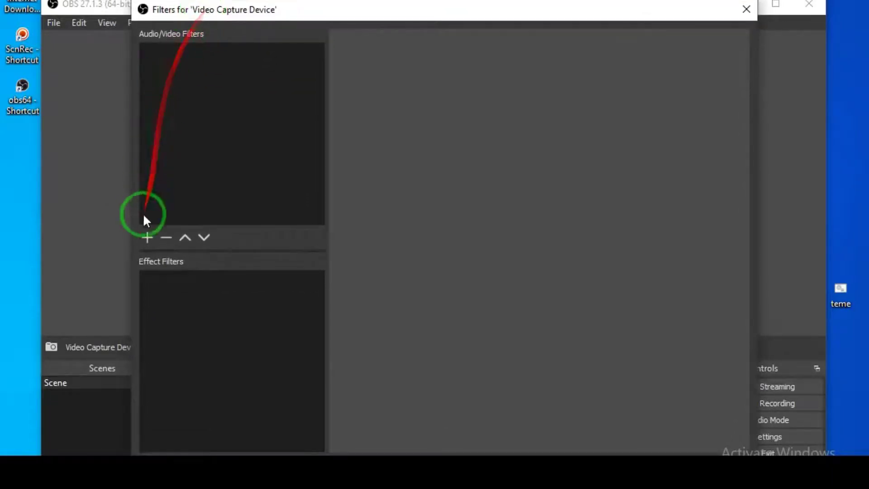
left_click(148, 237)
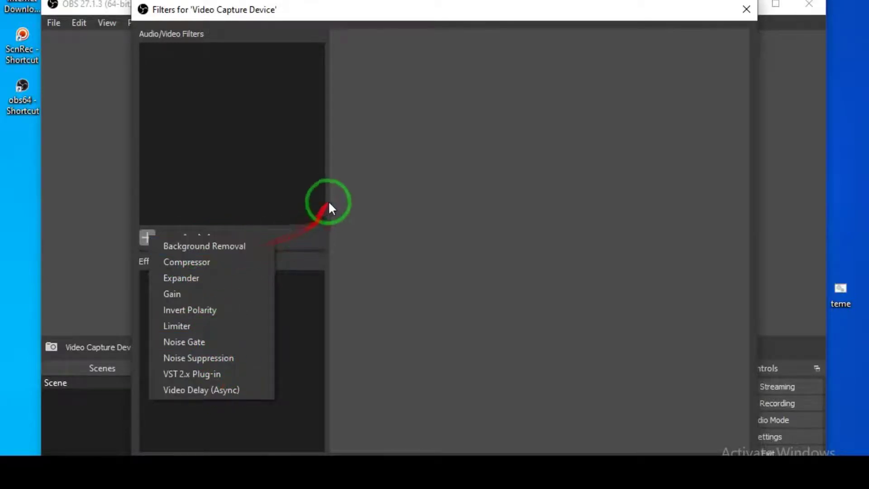
left_click(744, 9)
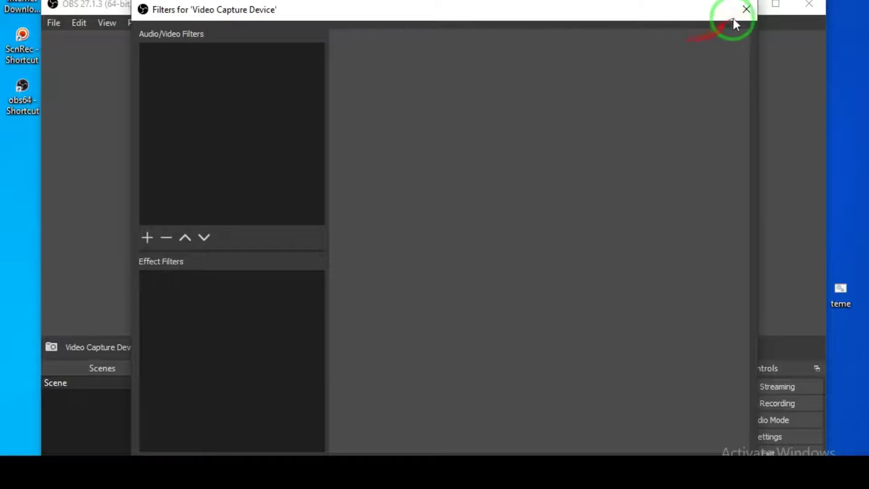
left_click(744, 10)
Review the Video Capture Device properties, including the Resolution/FPS Type options, and close them without changes
left_click_drag(510, 14, 512, 0)
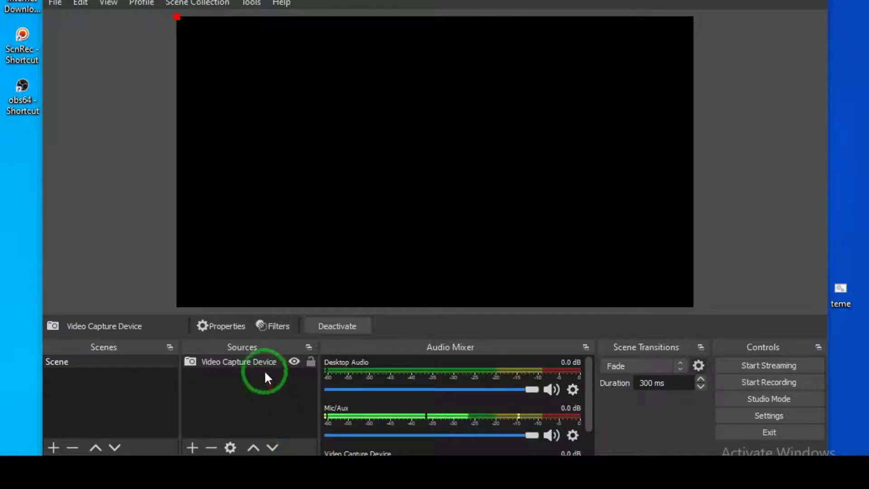
double_click(250, 363)
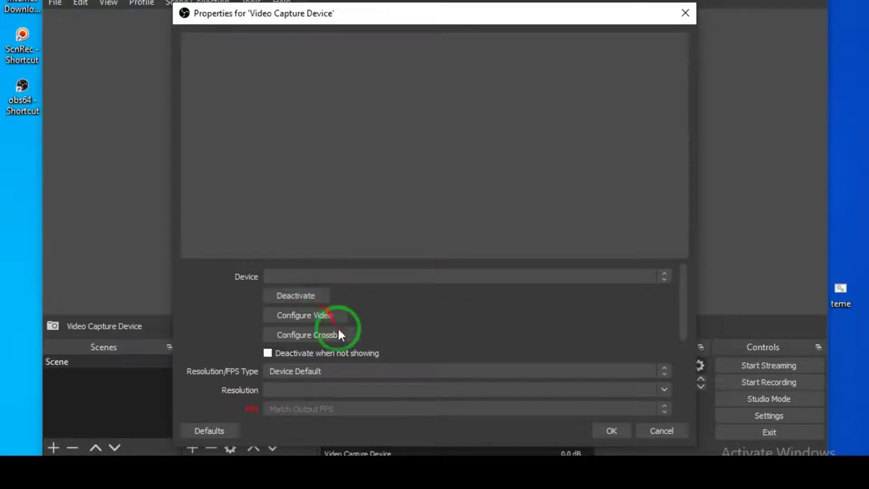
left_click(349, 370)
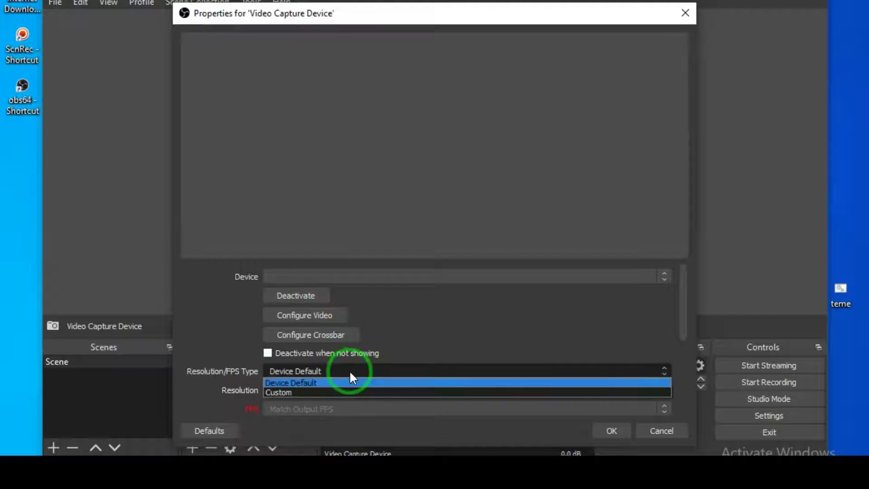
left_click(350, 371)
left_click(686, 13)
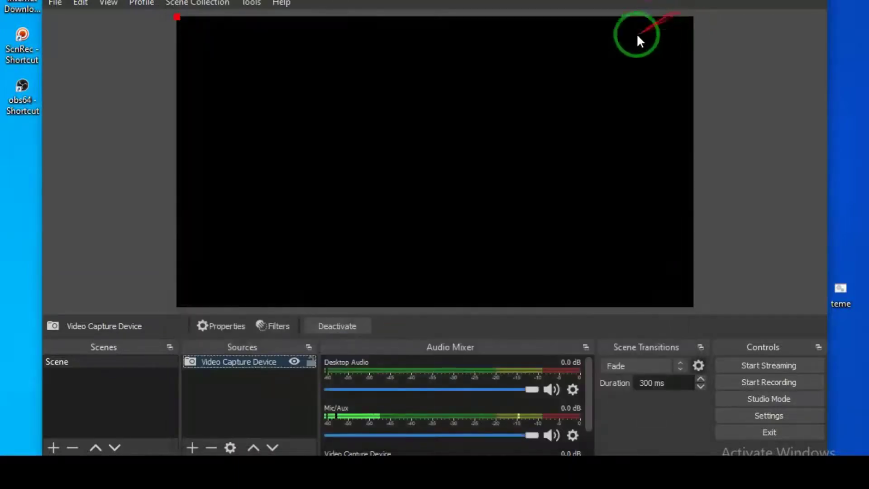
Add a new Media Source to the scene under its default name
right_click(260, 53)
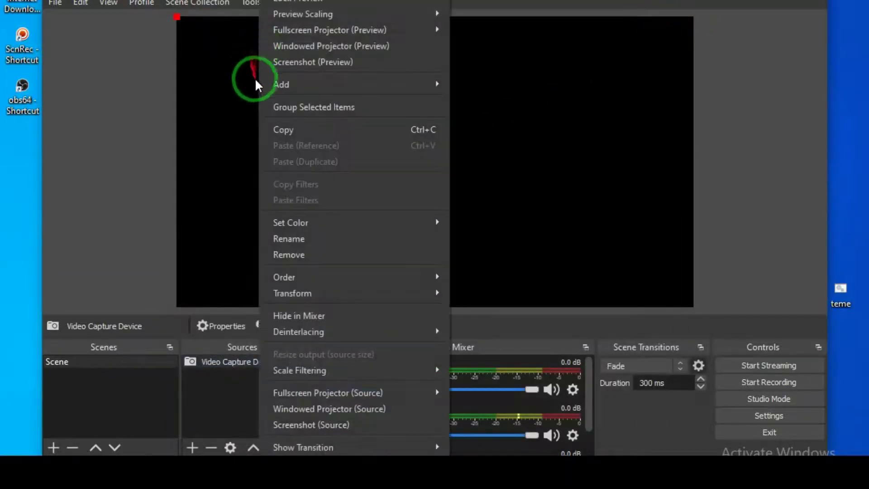
mouse_move(349, 83)
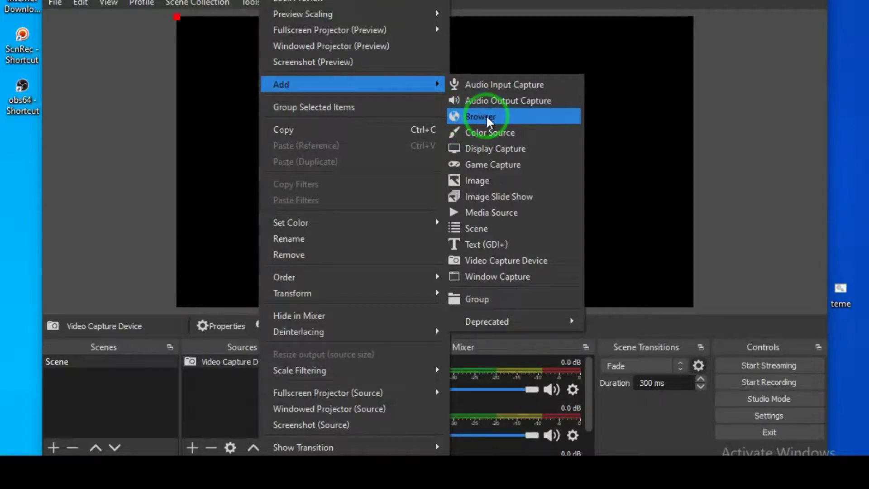
left_click(483, 220)
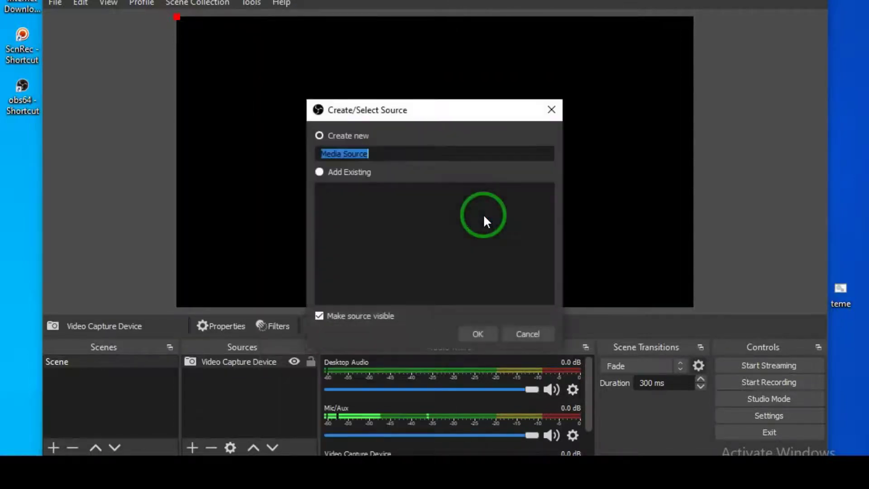
left_click(475, 334)
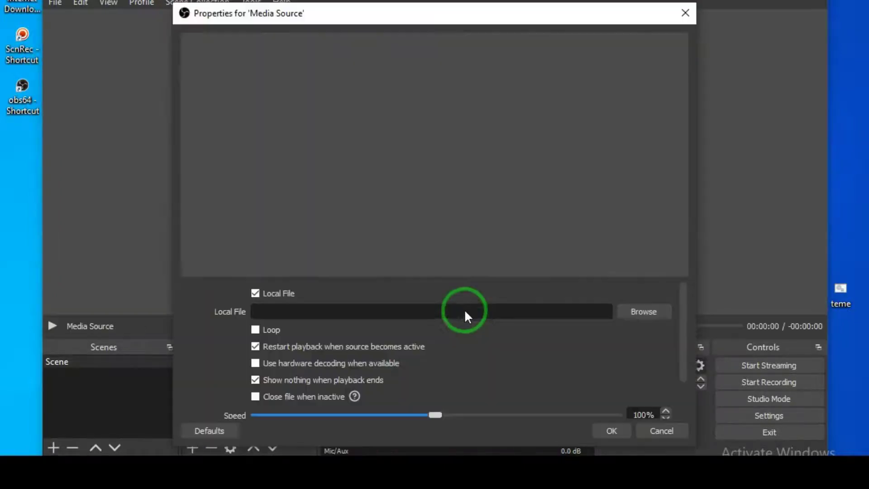
left_click(256, 293)
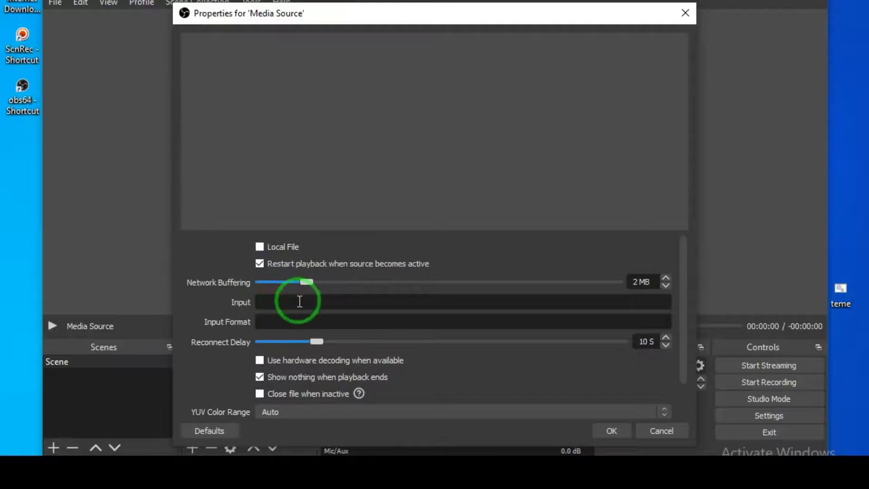
right_click(300, 301)
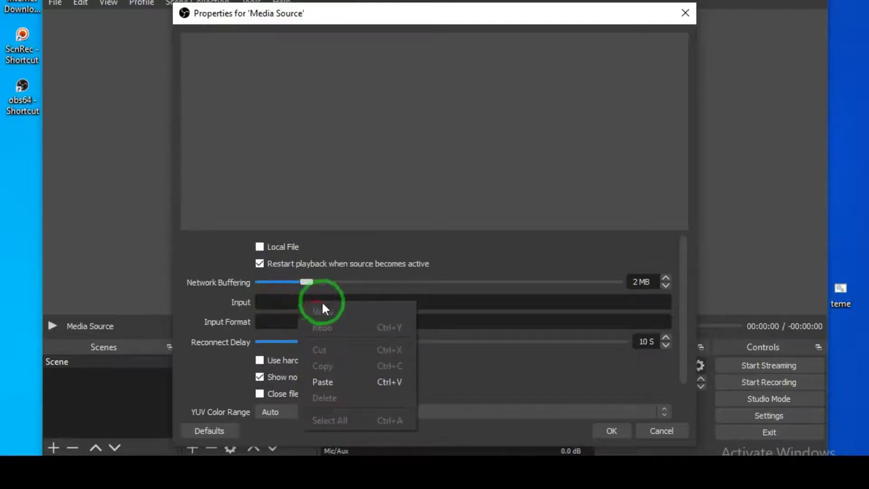
left_click(325, 381)
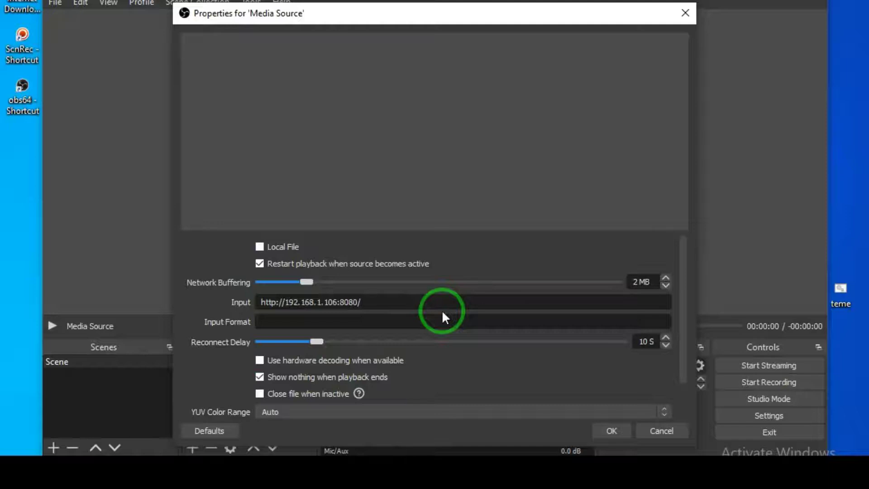
type("video")
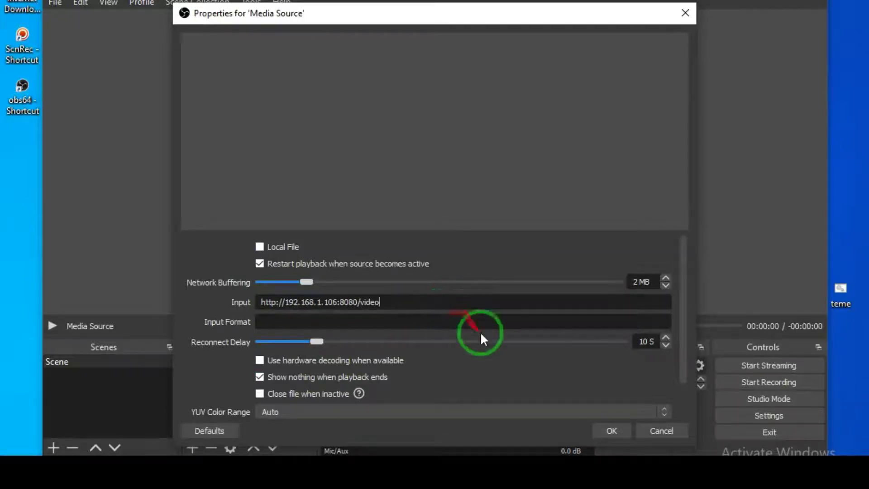
left_click(609, 431)
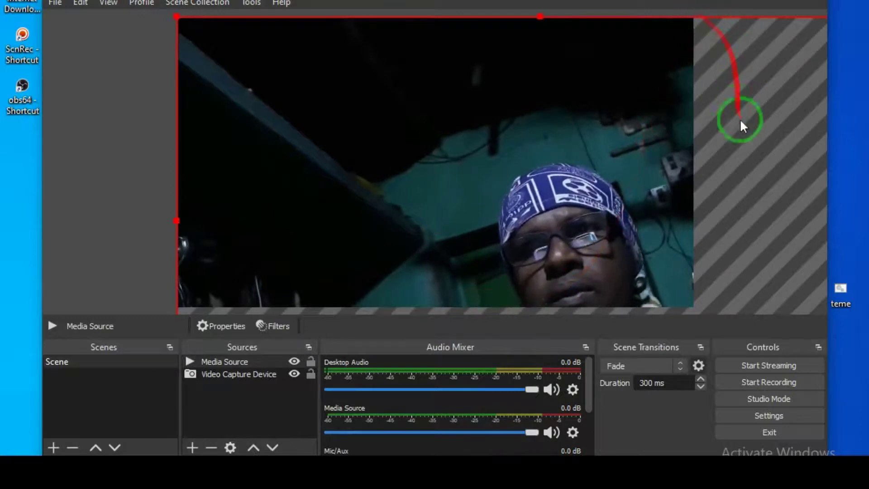
Shrink the Media Source picture to under half the canvas width and place it in the canvas's upper-left area
left_click_drag(646, 121, 509, 120)
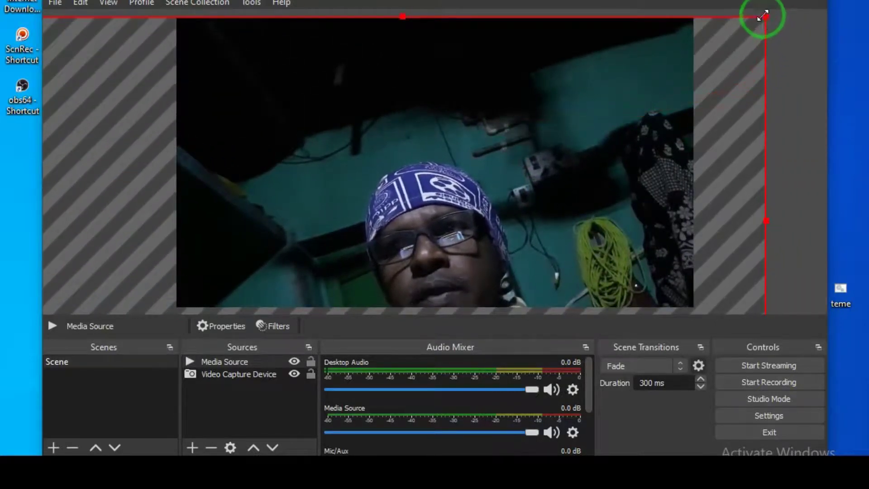
left_click_drag(764, 15, 176, 212)
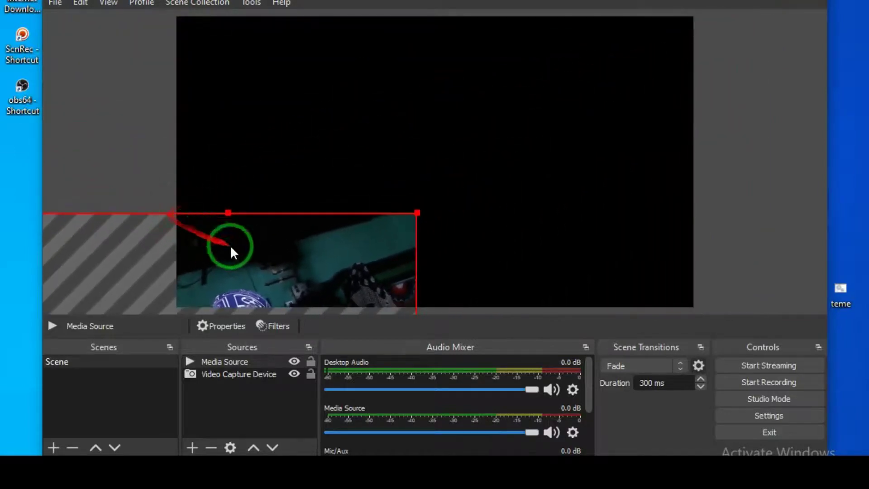
left_click_drag(230, 245, 425, 94)
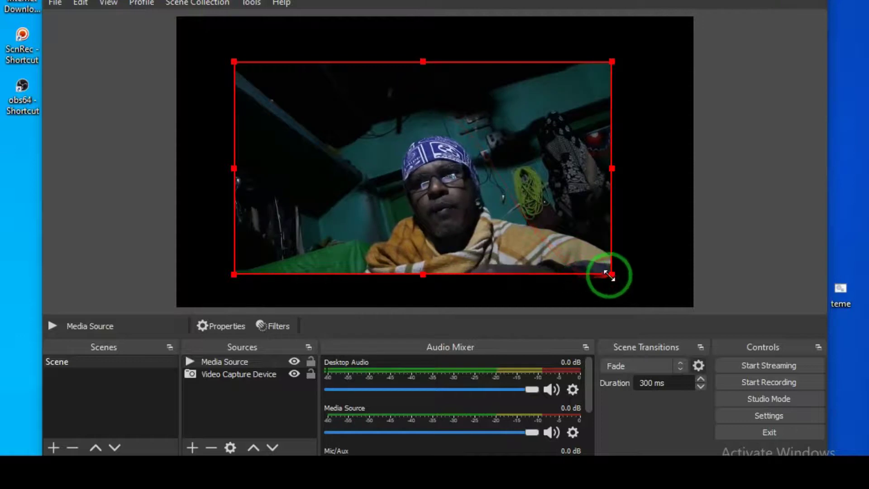
left_click_drag(610, 275, 308, 152)
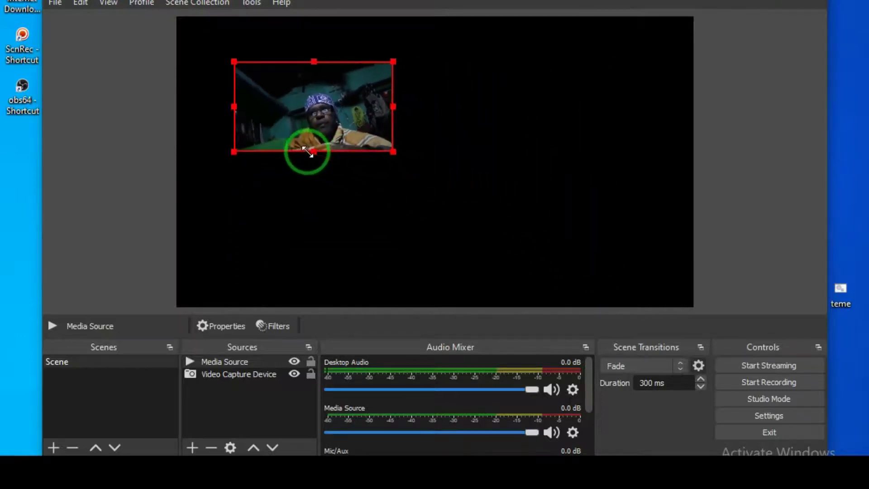
left_click_drag(240, 114, 199, 100)
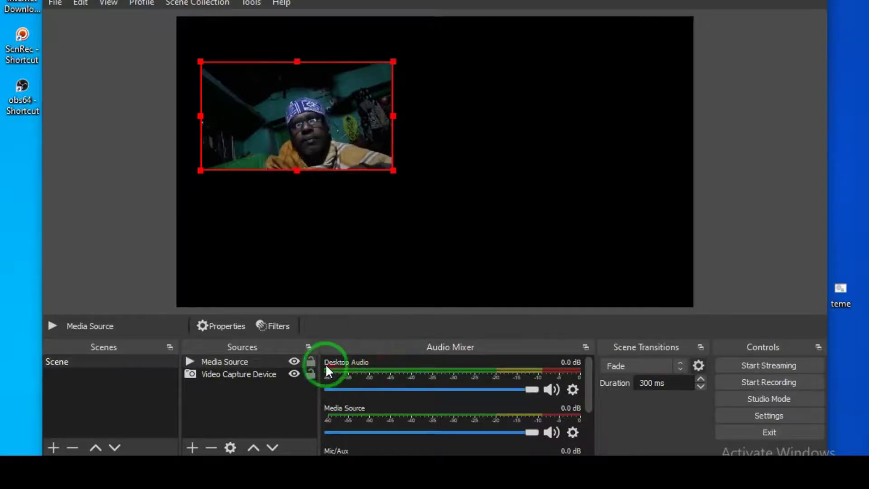
Add a Background Removal filter to the Media Source under its default name
left_click(273, 326)
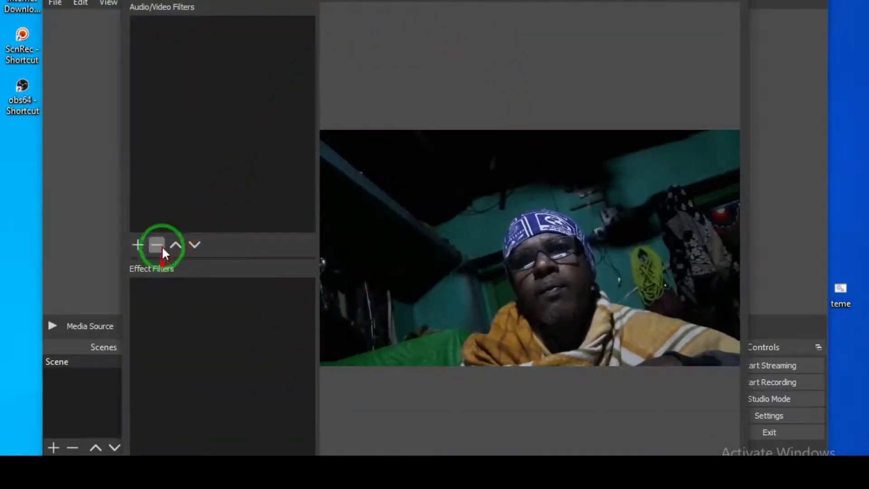
left_click(140, 245)
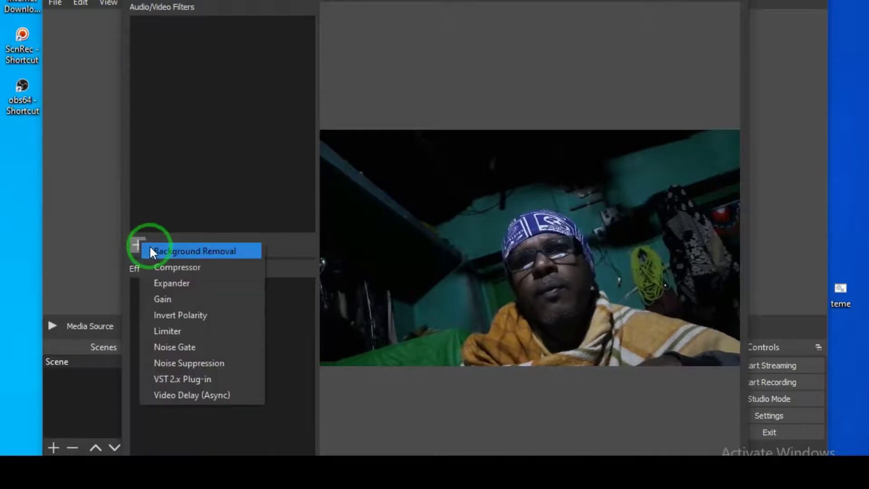
left_click(200, 250)
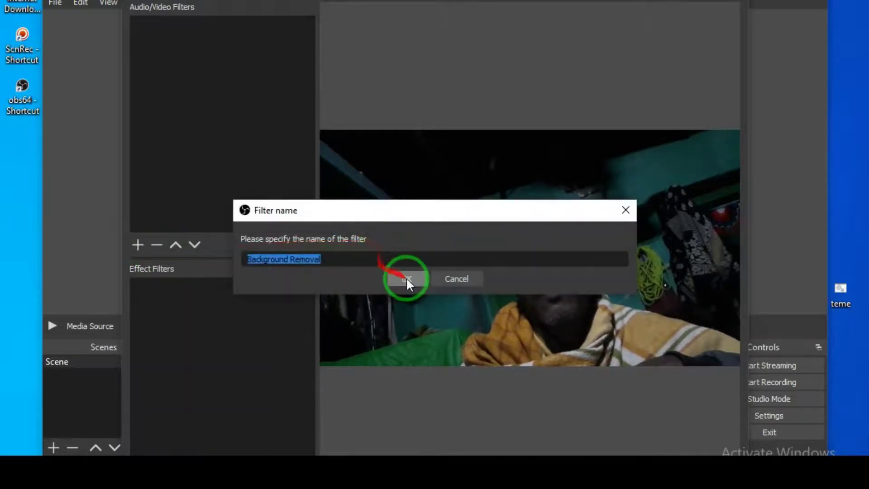
left_click(406, 277)
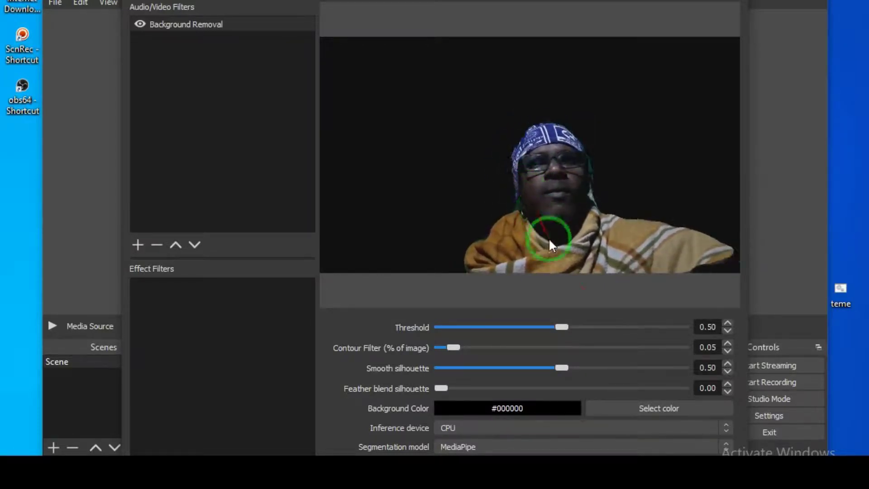
Set the Background Removal threshold to 0.15, lower the silhouette smoothing, and use a blue background color
left_click_drag(549, 238, 494, 343)
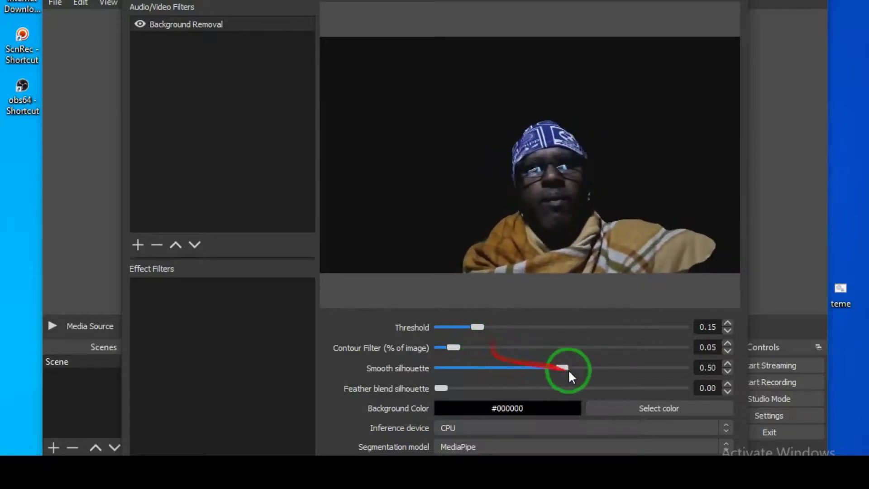
left_click_drag(559, 366, 516, 368)
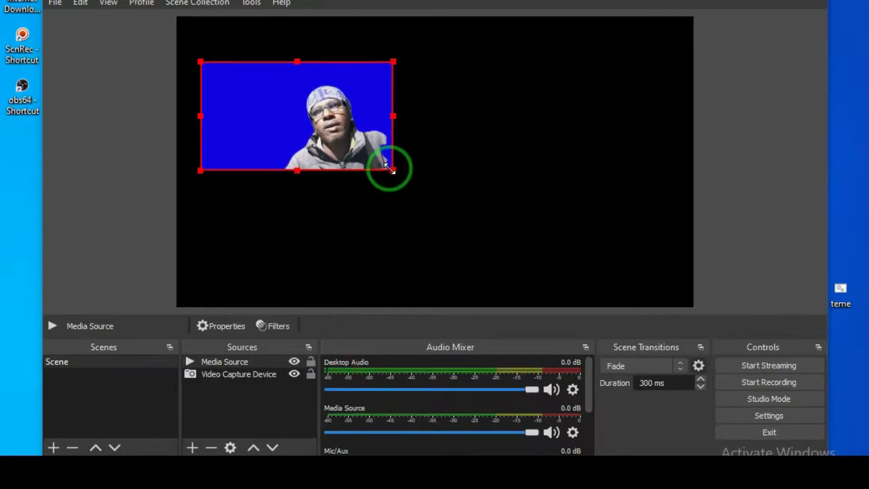
Crop the empty left part of the Media Source picture and place it in the canvas's top-left corner
left_click_drag(388, 167, 429, 203)
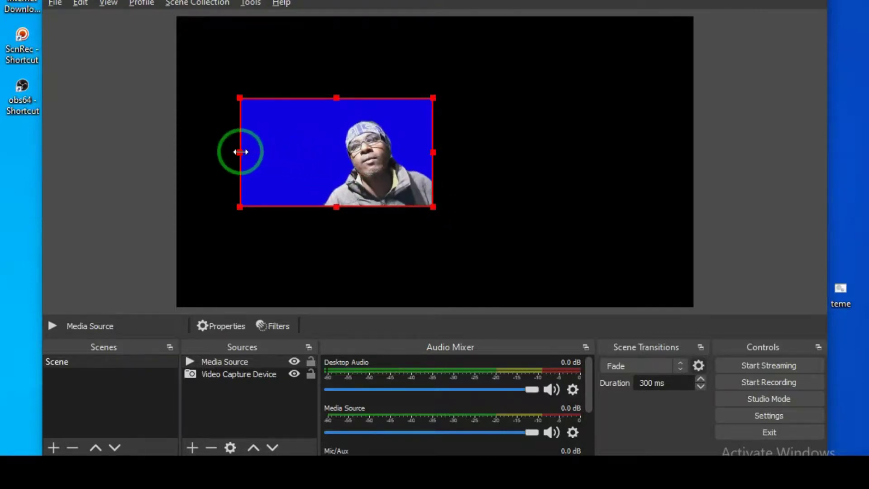
left_click_drag(241, 152, 318, 152)
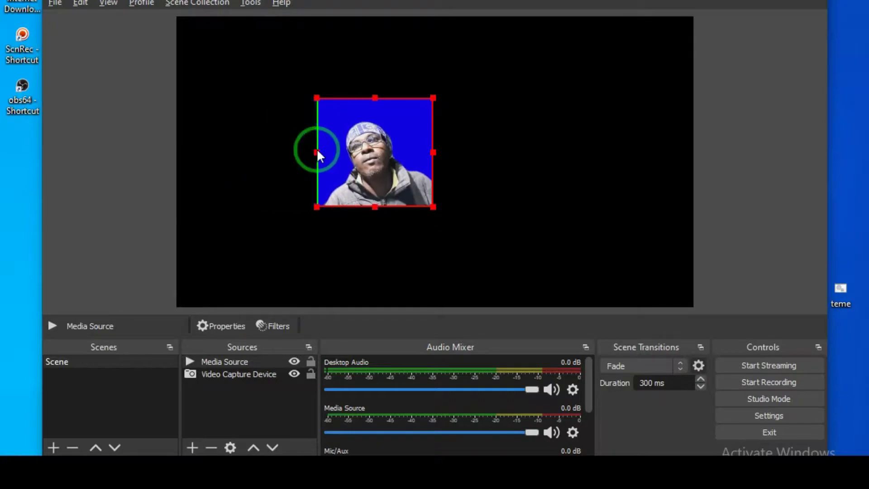
left_click_drag(347, 101, 196, 34)
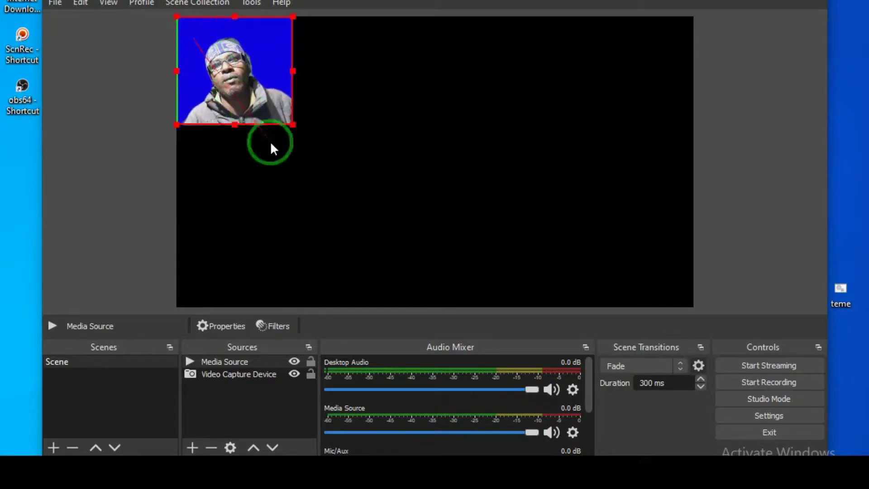
Add a new Window Capture source to the scene under its default name
left_click(256, 373)
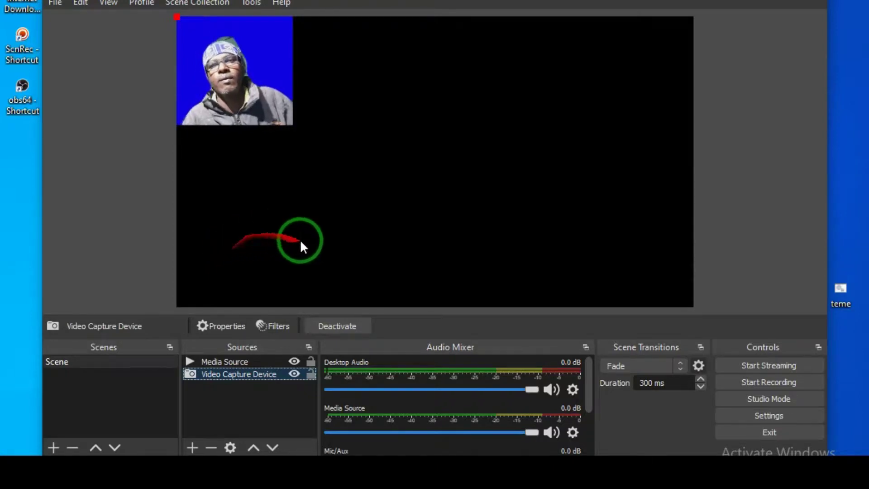
right_click(270, 392)
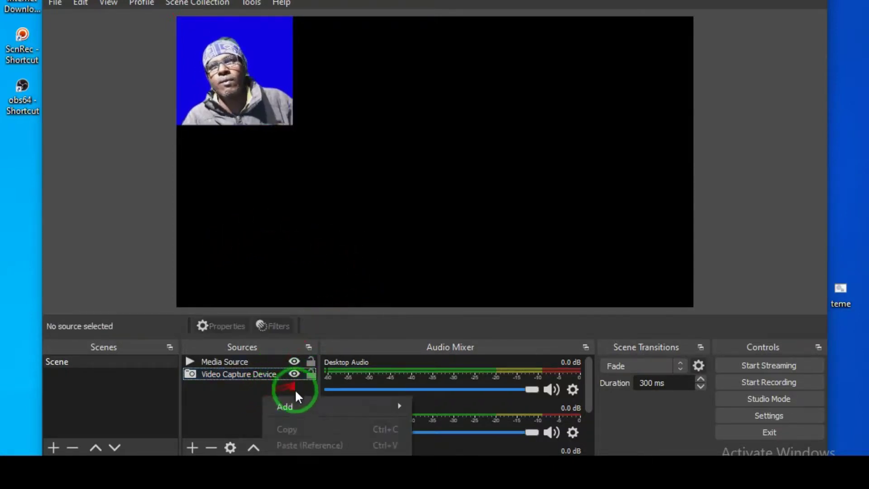
right_click(362, 206)
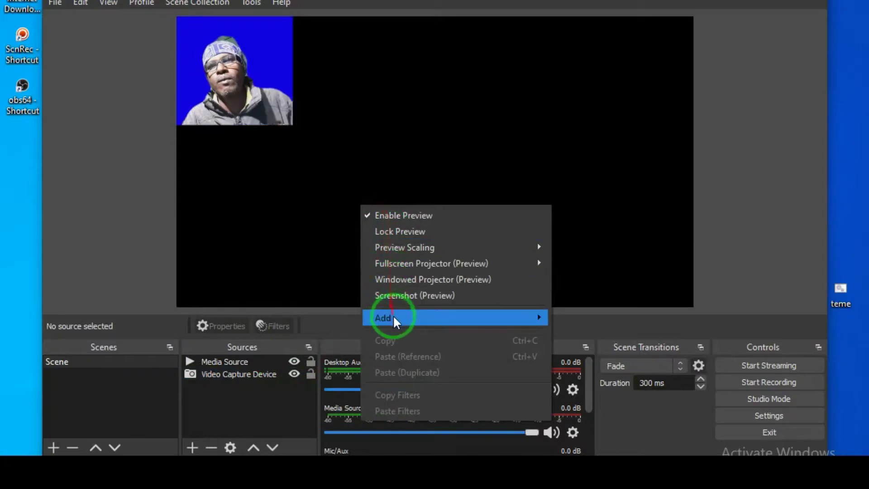
mouse_move(401, 317)
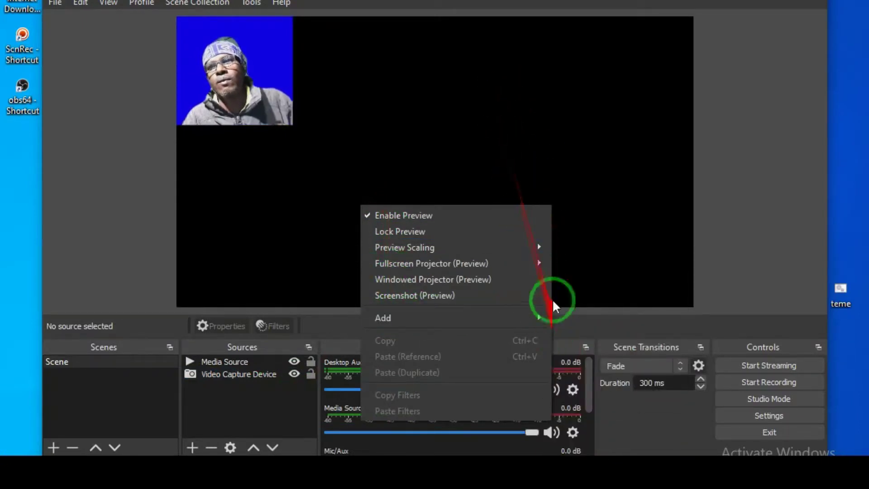
right_click(480, 53)
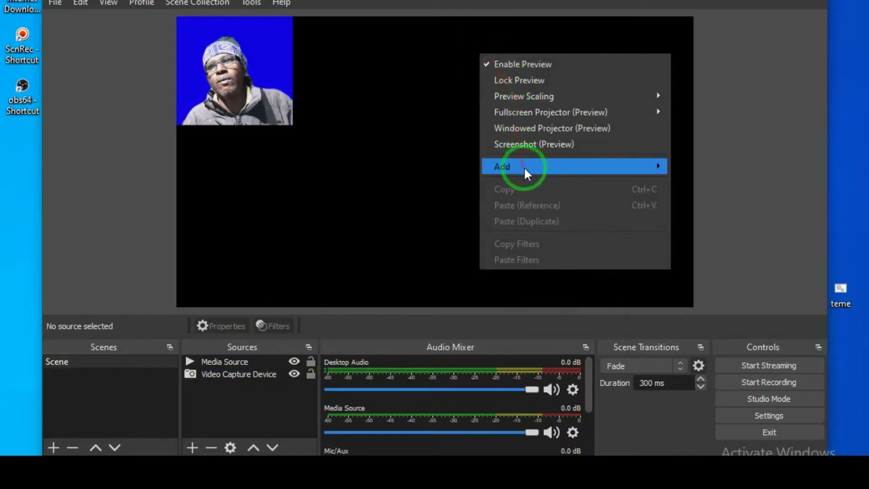
mouse_move(563, 167)
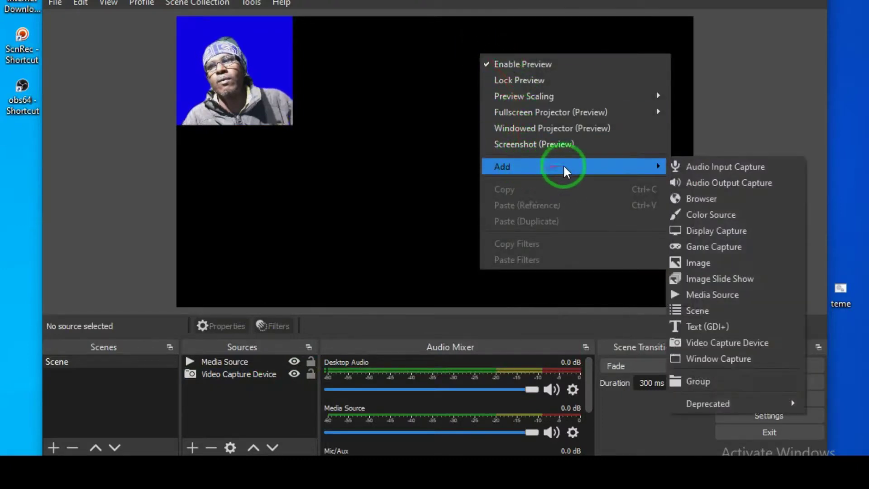
left_click(713, 359)
left_click(474, 332)
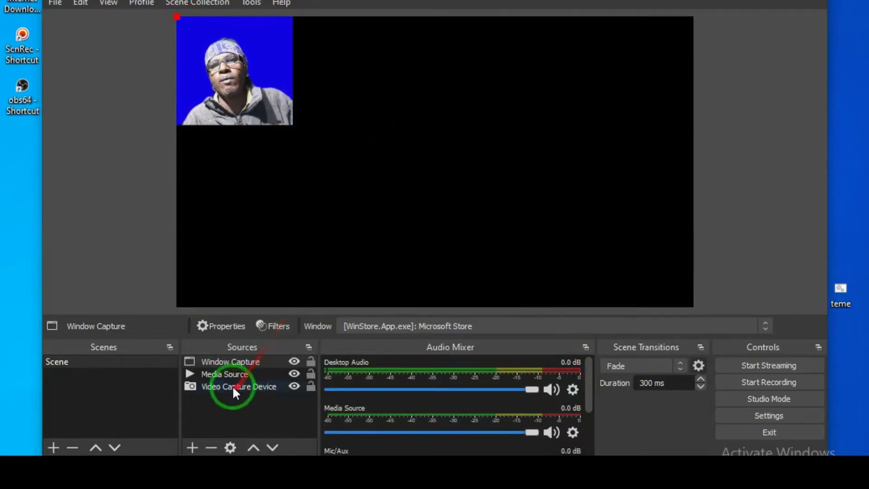
Remove the Video Capture Device source from the scene
left_click(224, 374)
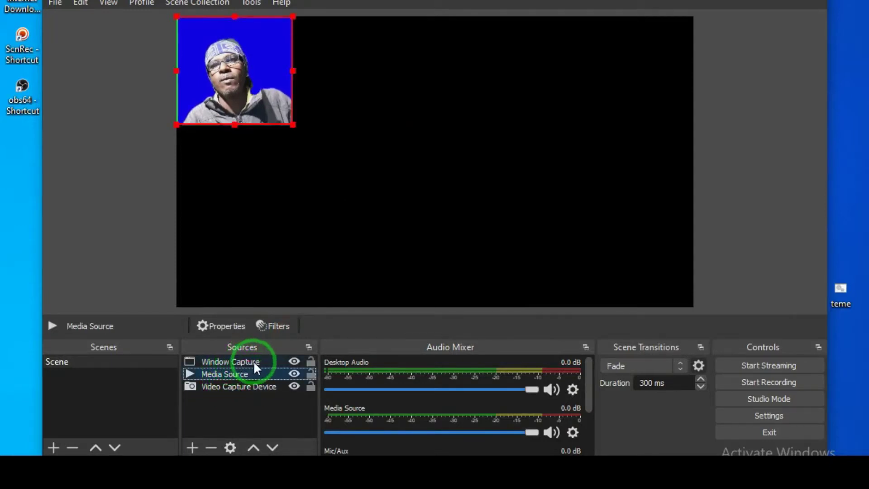
left_click(240, 389)
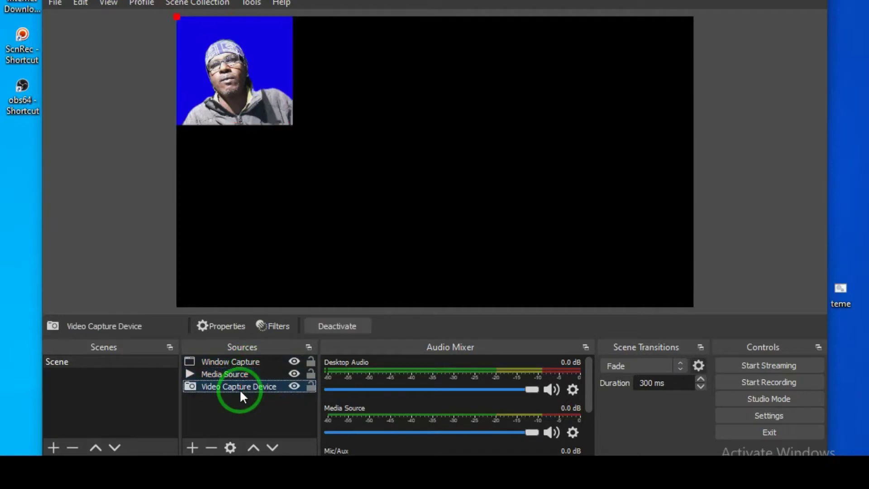
right_click(240, 389)
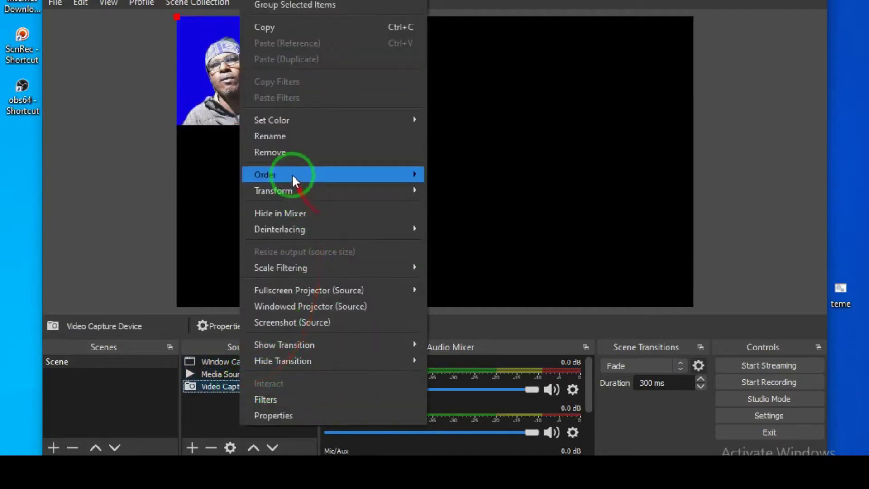
left_click(287, 153)
left_click(505, 254)
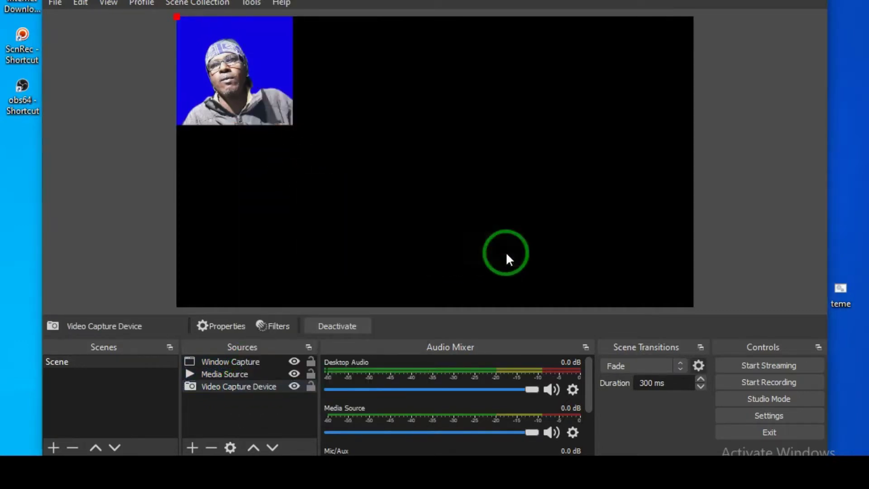
Add a new Display Capture source under its default name, capturing Display 1 with the cursor included
left_click(251, 362)
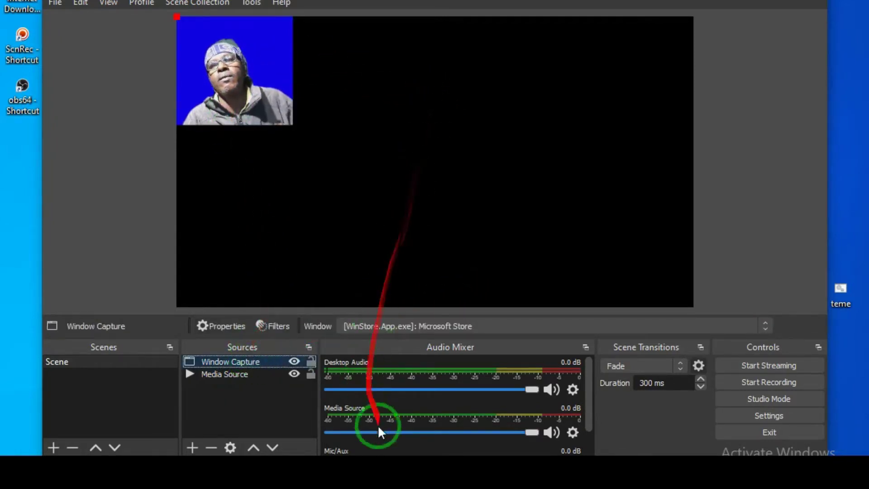
left_click(216, 402)
right_click(217, 401)
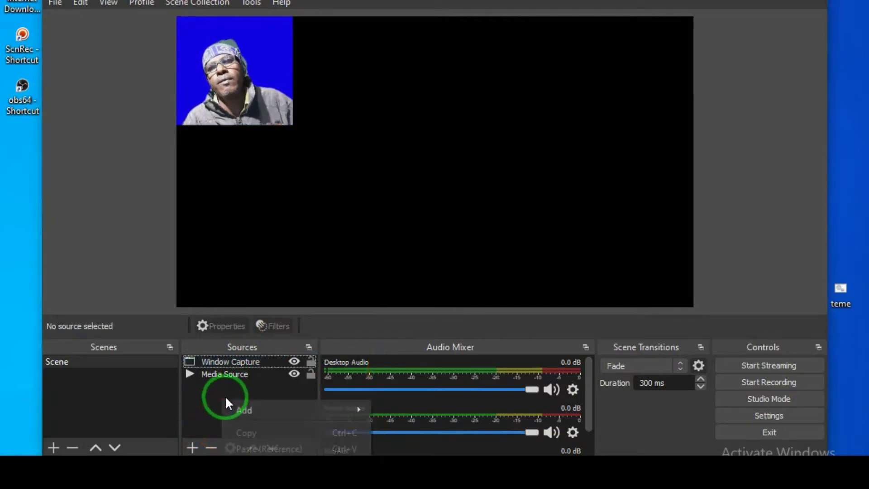
left_click(407, 98)
right_click(405, 91)
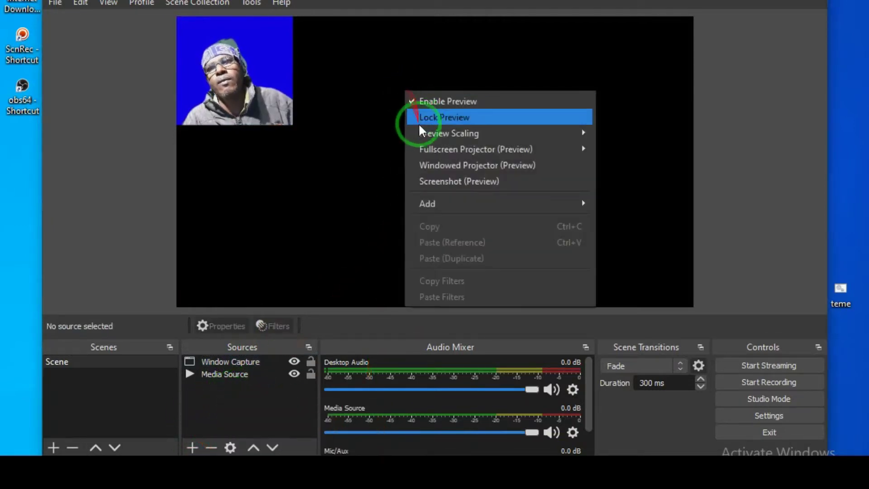
mouse_move(442, 203)
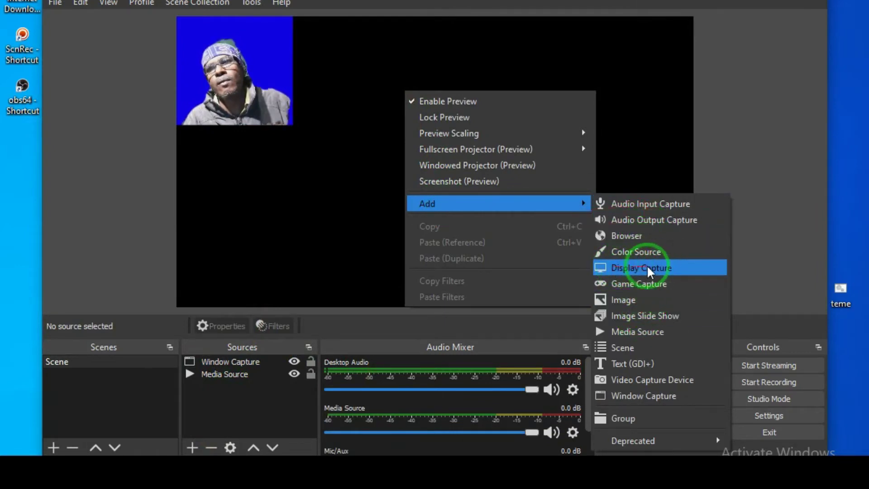
left_click(624, 271)
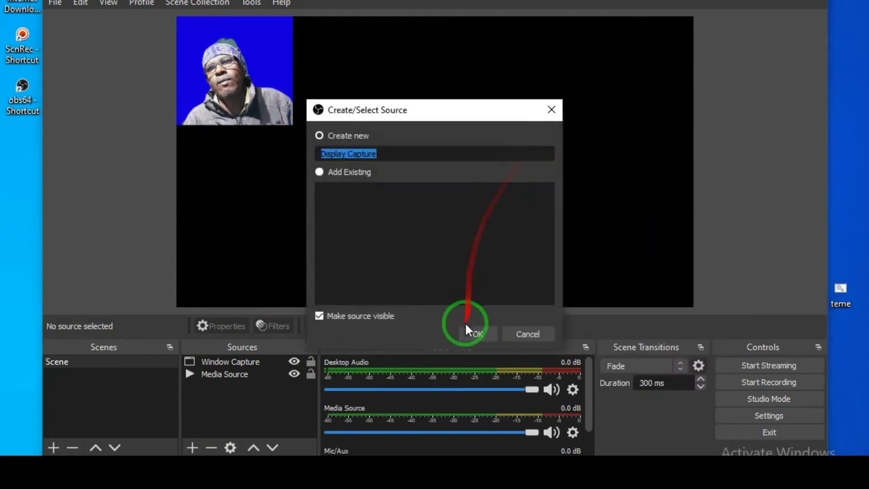
left_click(475, 332)
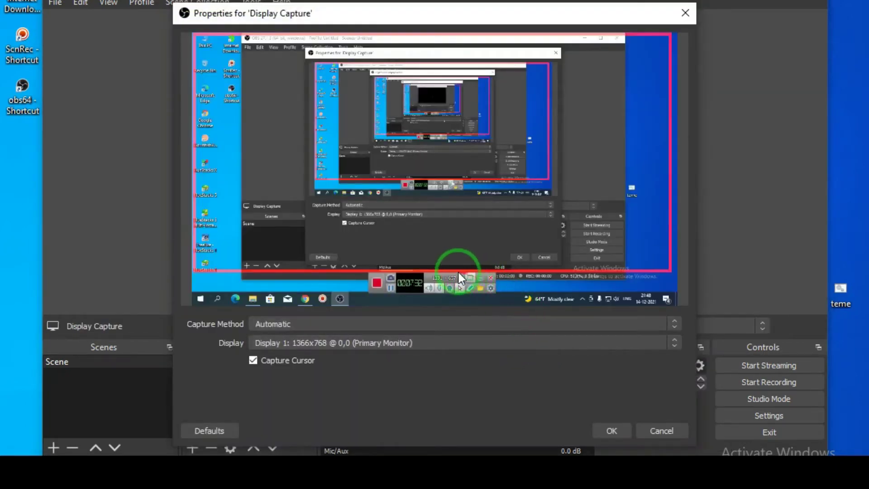
left_click_drag(255, 5, 280, 17)
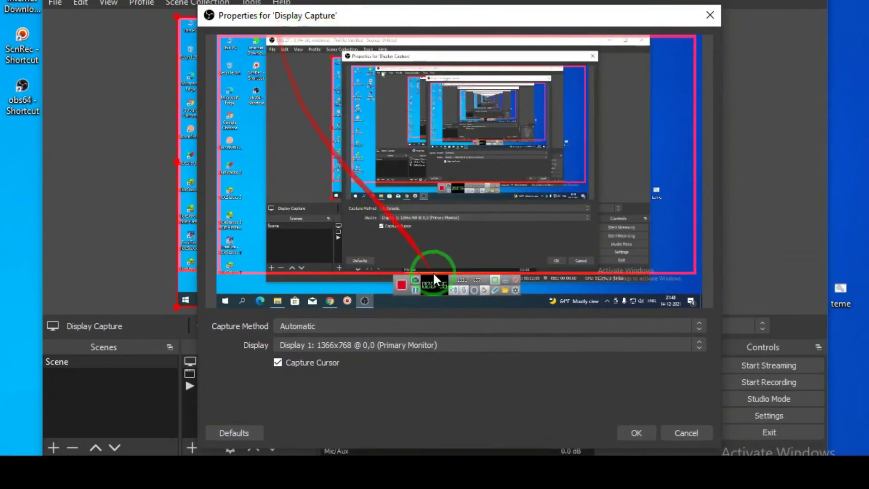
left_click(632, 430)
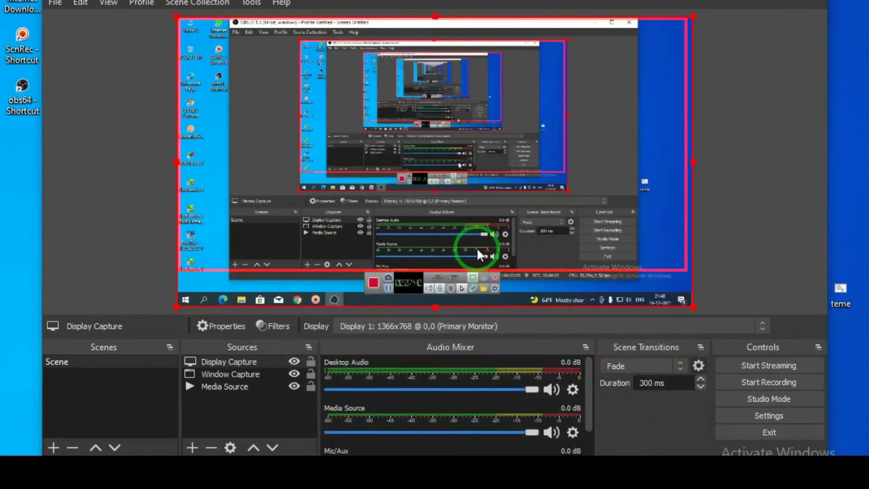
Move Display Capture below the Media Source in the source order so the camera picture overlays it
left_click(232, 361)
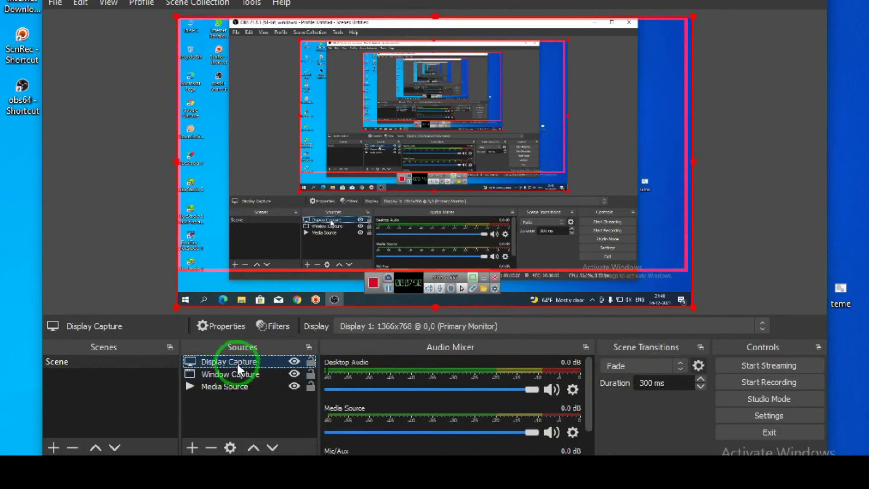
left_click_drag(237, 362, 232, 400)
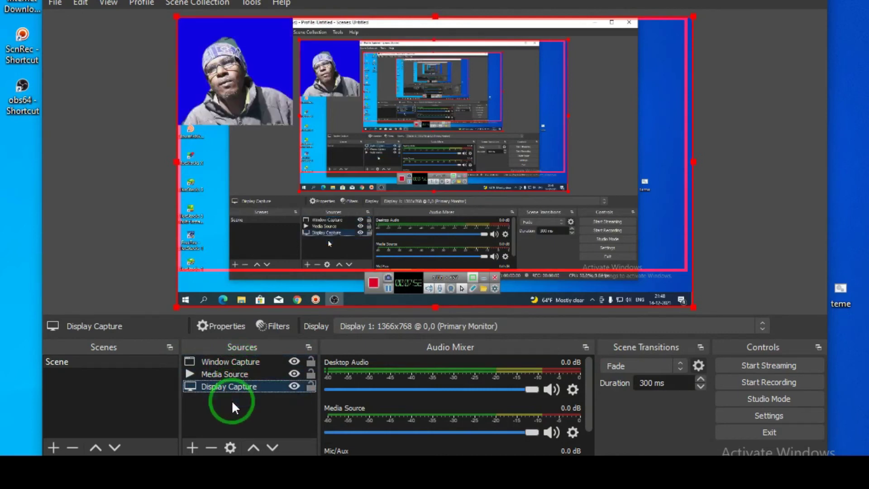